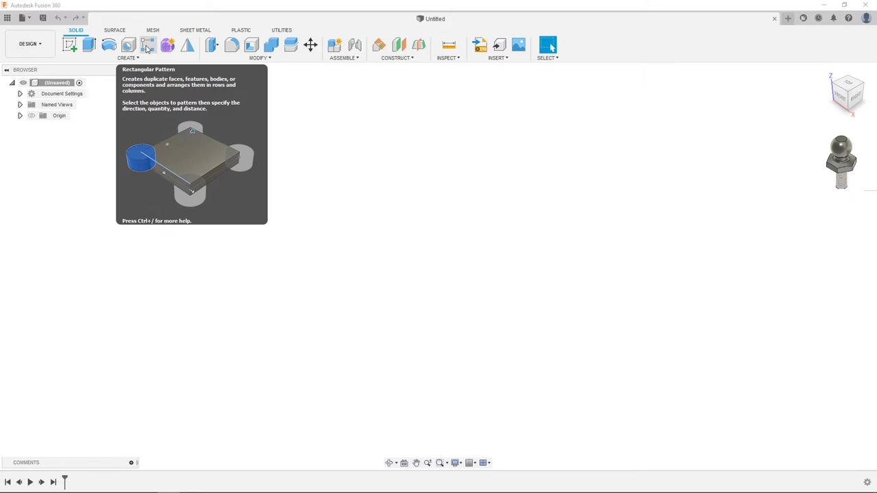
Browse the Create menu and try Extrude, cancelling it since nothing is sketched yet
{"action": "left_click", "coordinate": [134, 60]}
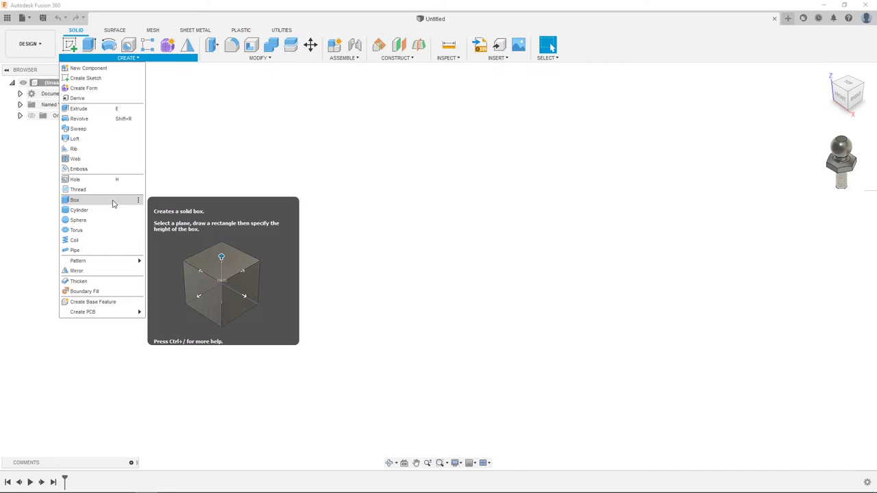
{"action": "left_click", "coordinate": [193, 127]}
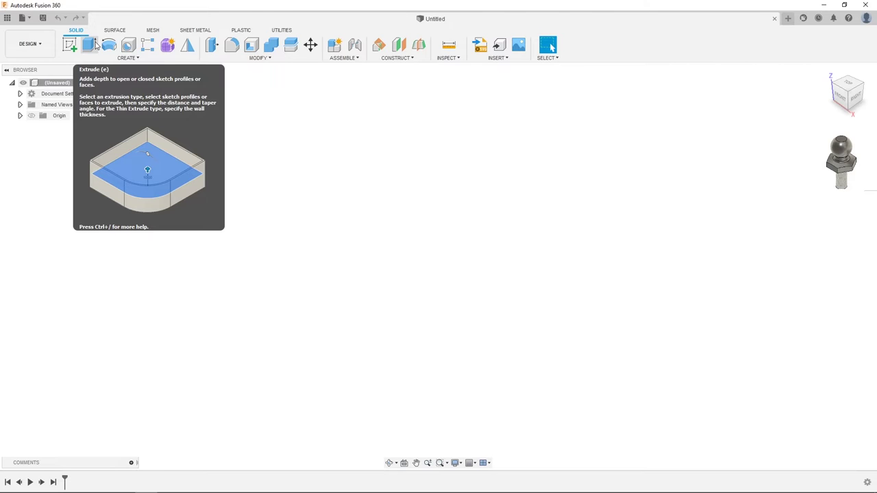
{"action": "left_click", "coordinate": [89, 46]}
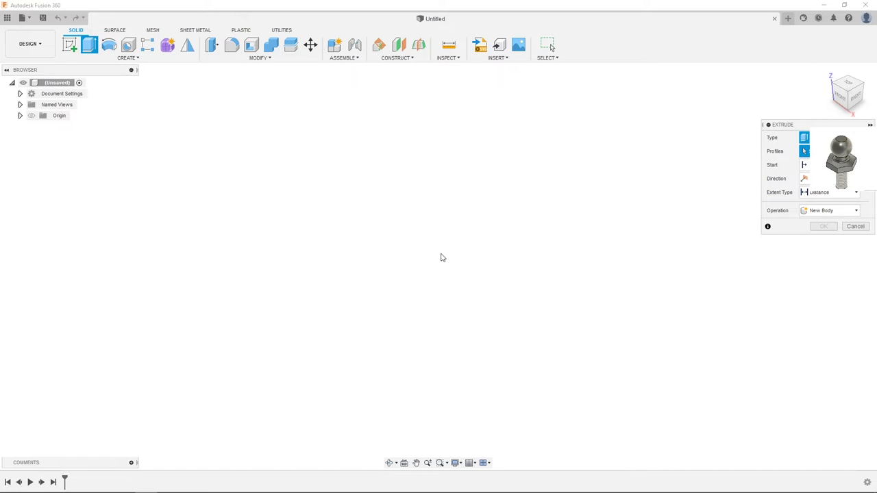
{"action": "left_click", "coordinate": [823, 211]}
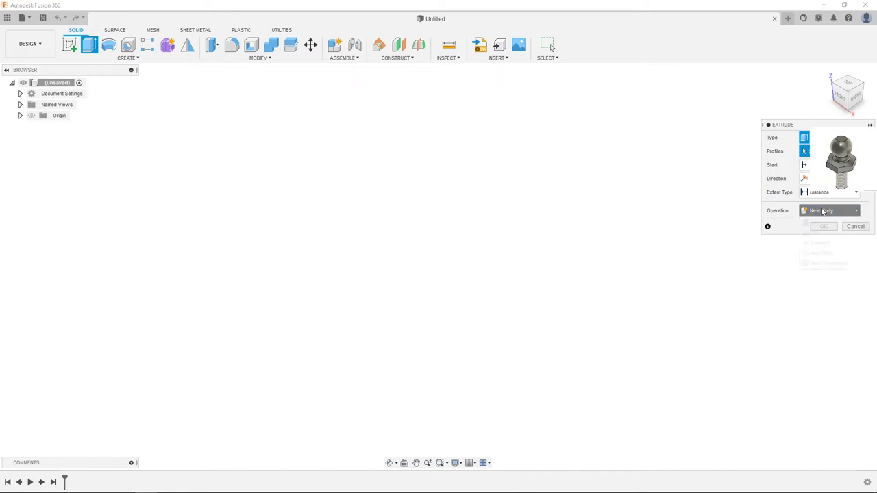
{"action": "left_click", "coordinate": [784, 205]}
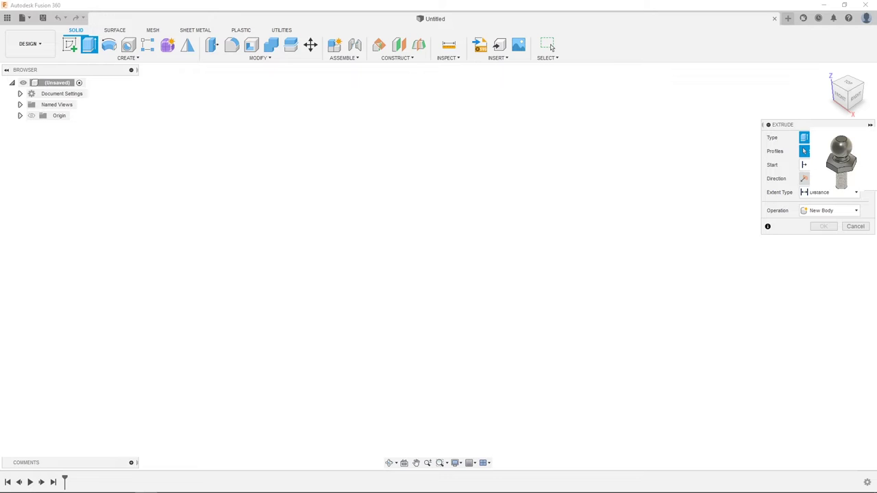
{"action": "left_click", "coordinate": [861, 228]}
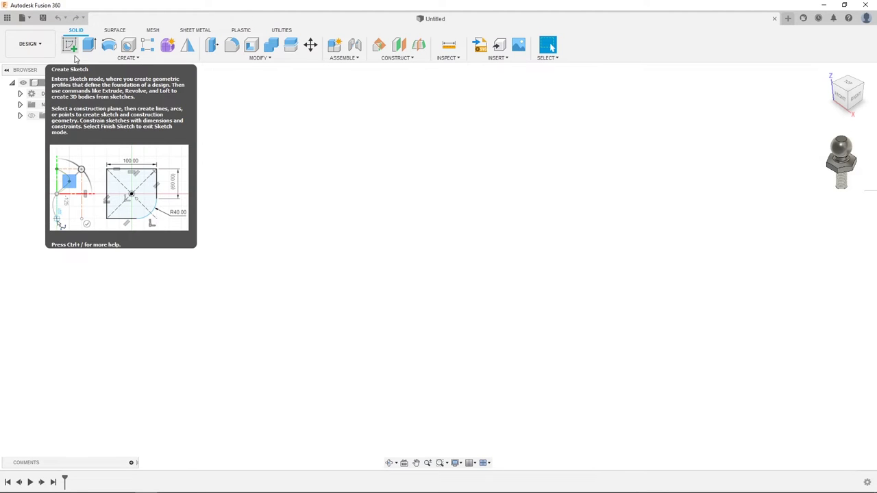
Start Sketch1 on the XY ground plane and expand the Sketches and Origin browser folders
{"action": "left_click", "coordinate": [72, 46]}
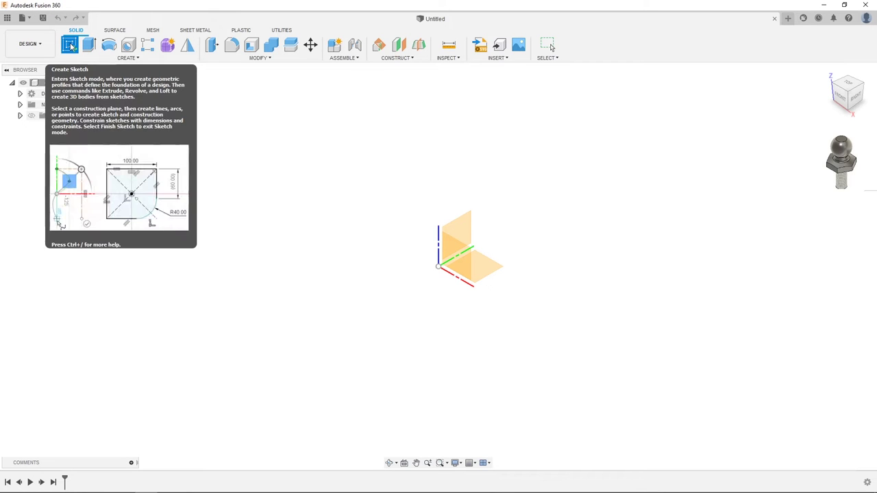
{"action": "left_click", "coordinate": [456, 233]}
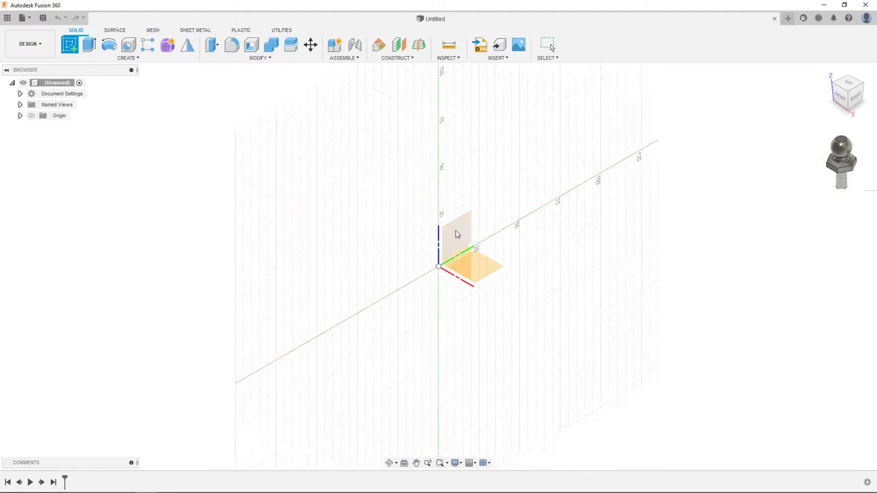
{"action": "left_click", "coordinate": [488, 264]}
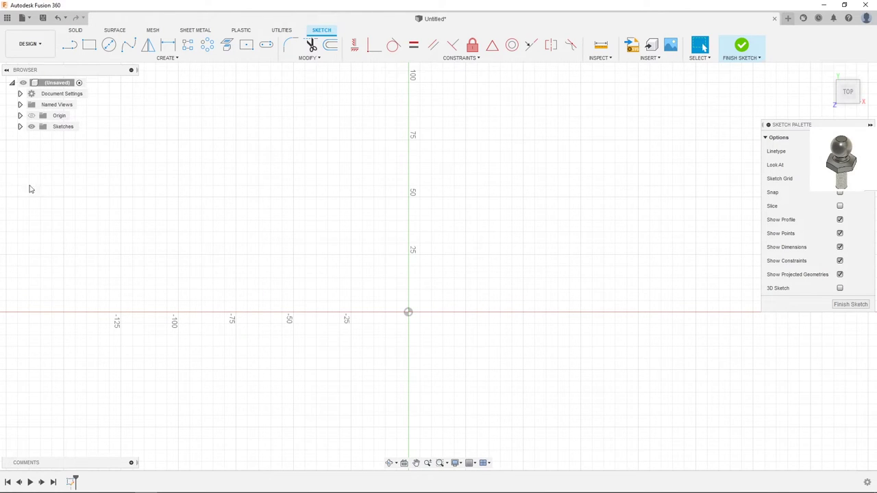
{"action": "left_click", "coordinate": [20, 127]}
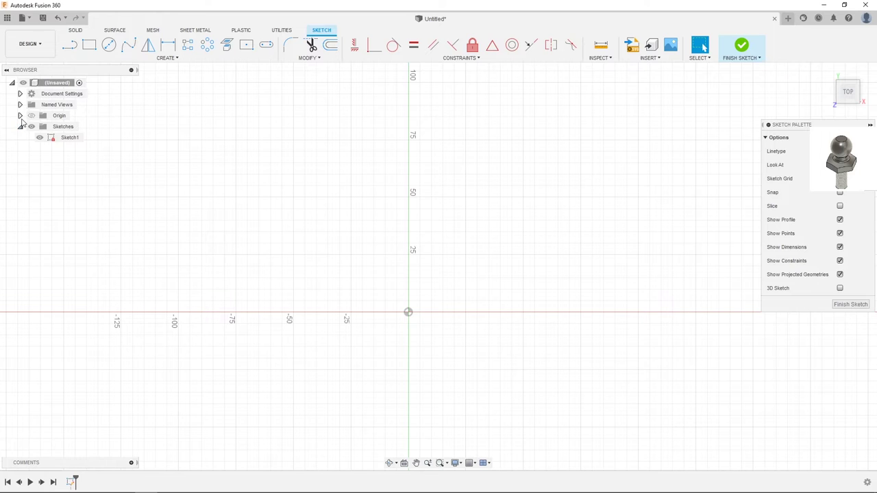
{"action": "left_click", "coordinate": [20, 115]}
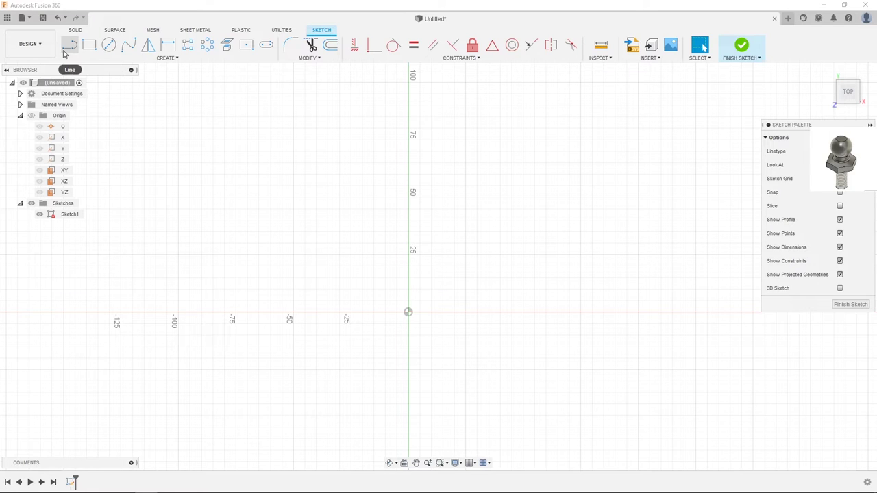
Draw a vertical line up from the origin, a tangent arc, and a flat top edge
{"action": "left_click", "coordinate": [71, 46]}
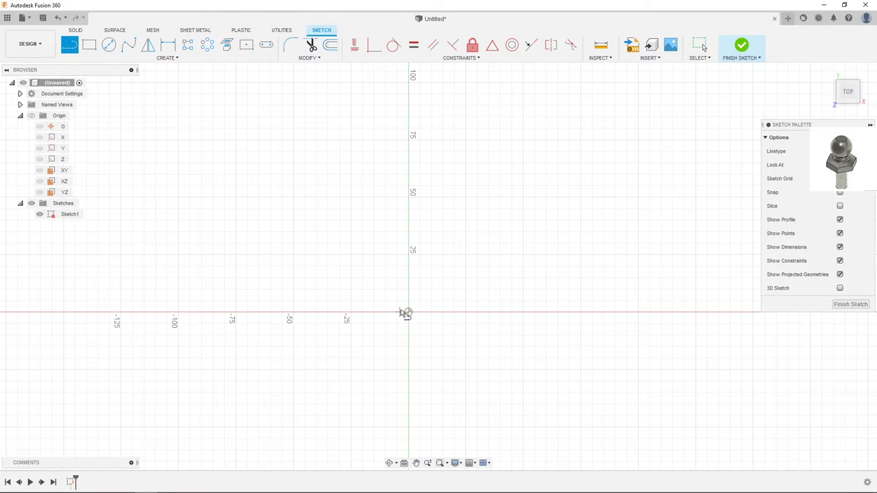
{"action": "left_click", "coordinate": [409, 313]}
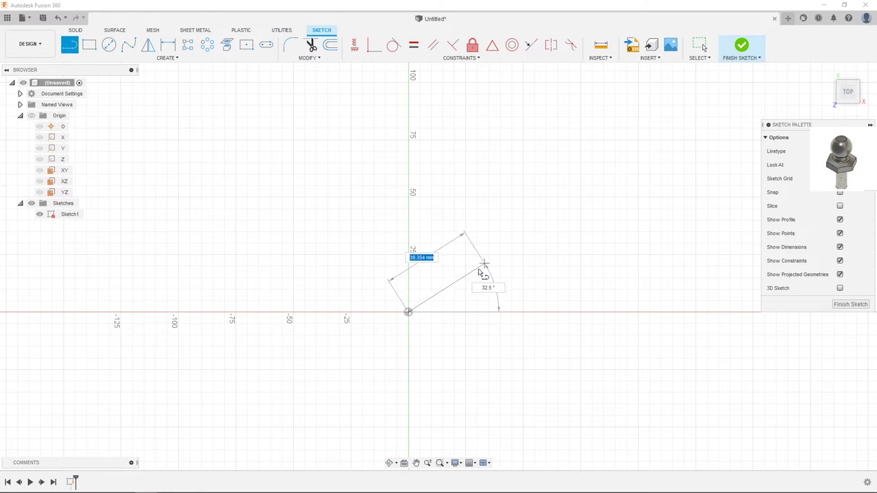
{"action": "left_click", "coordinate": [408, 228]}
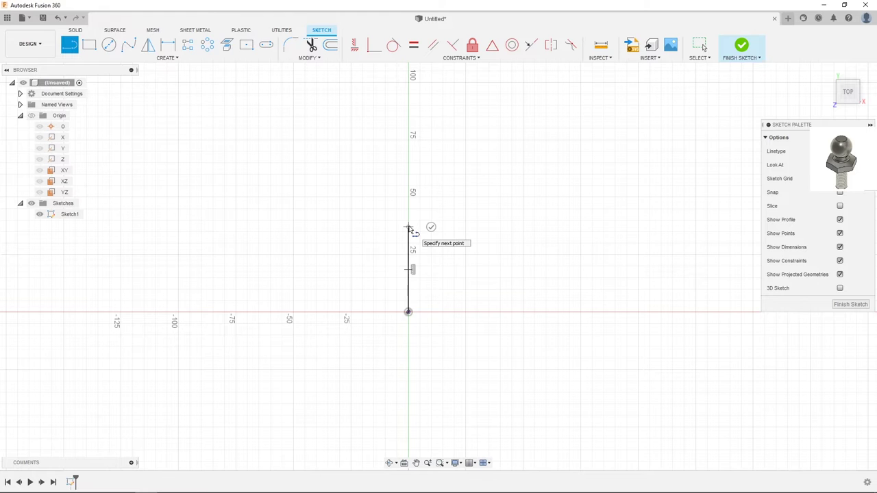
{"action": "mouse_move", "coordinate": [408, 228]}
{"action": "left_mouse_down"}
{"action": "mouse_move", "coordinate": [494, 179]}
{"action": "mouse_move", "coordinate": [502, 170]}
{"action": "mouse_move", "coordinate": [488, 145]}
{"action": "mouse_move", "coordinate": [493, 139]}
{"action": "mouse_move", "coordinate": [505, 146]}
{"action": "mouse_move", "coordinate": [479, 144]}
{"action": "left_mouse_up"}
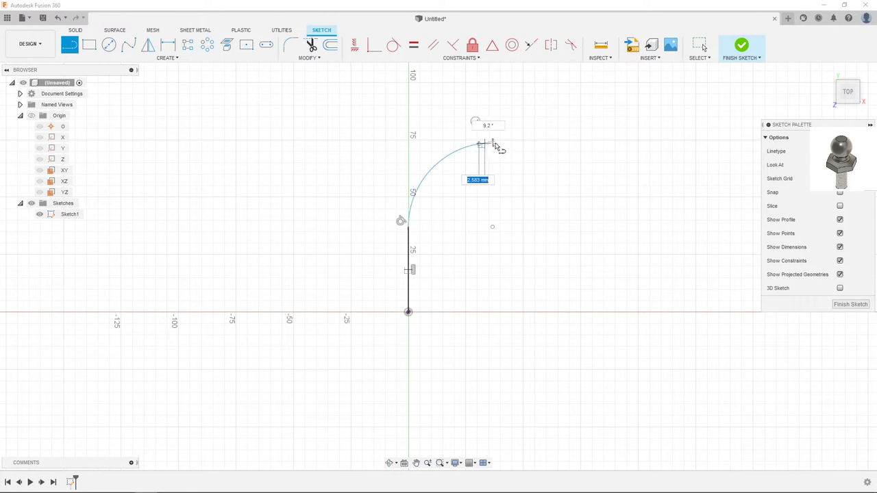
{"action": "left_click", "coordinate": [556, 146]}
{"action": "left_click", "coordinate": [556, 145]}
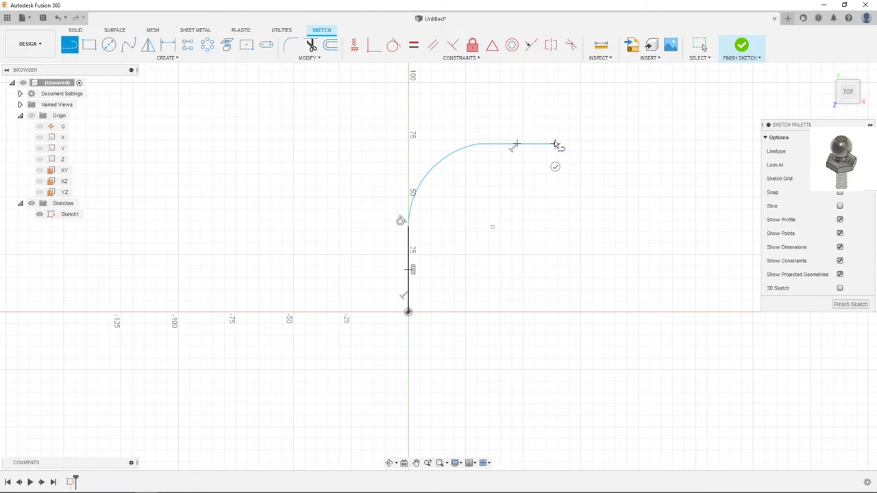
Add a large and a smaller right-side arc and close the outline at the origin
{"action": "left_click_drag", "start_coordinate": [556, 146], "coordinate": [549, 234]}
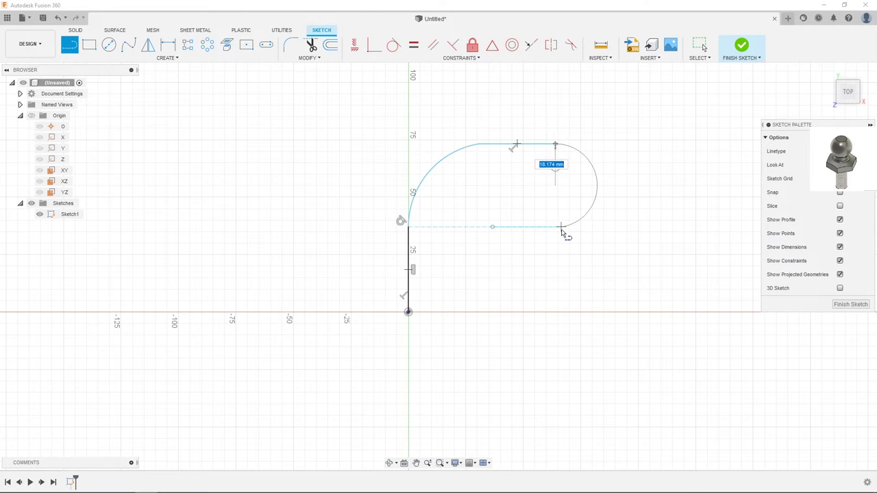
{"action": "mouse_move", "coordinate": [549, 233]}
{"action": "left_mouse_down"}
{"action": "mouse_move", "coordinate": [560, 228]}
{"action": "mouse_move", "coordinate": [562, 287]}
{"action": "left_mouse_up"}
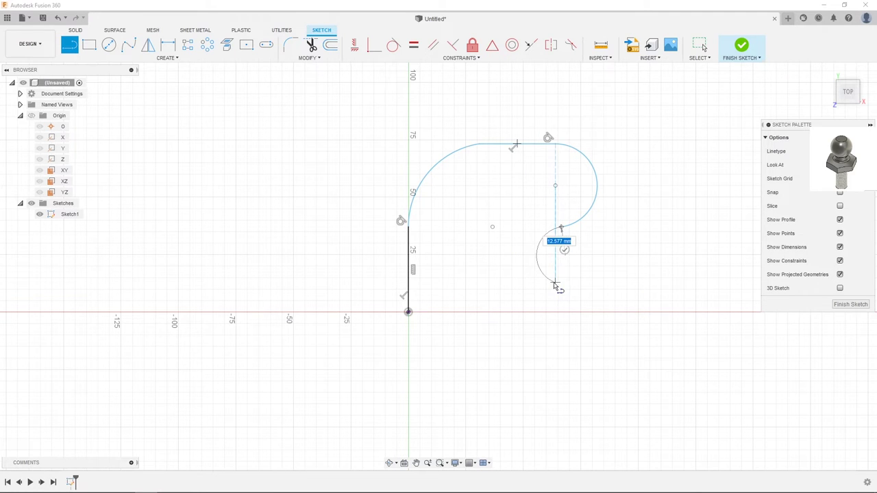
{"action": "mouse_move", "coordinate": [561, 287]}
{"action": "left_mouse_down"}
{"action": "mouse_move", "coordinate": [560, 267]}
{"action": "mouse_move", "coordinate": [555, 318]}
{"action": "mouse_move", "coordinate": [561, 312]}
{"action": "left_mouse_up"}
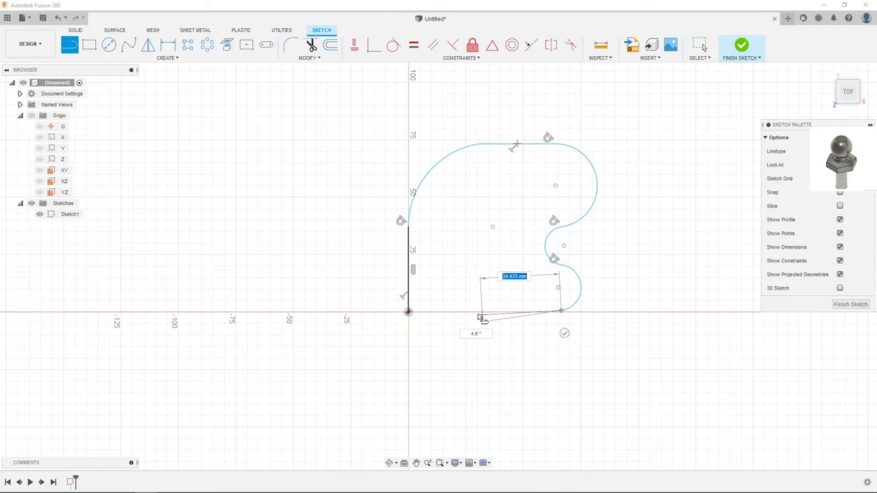
{"action": "left_click", "coordinate": [408, 312]}
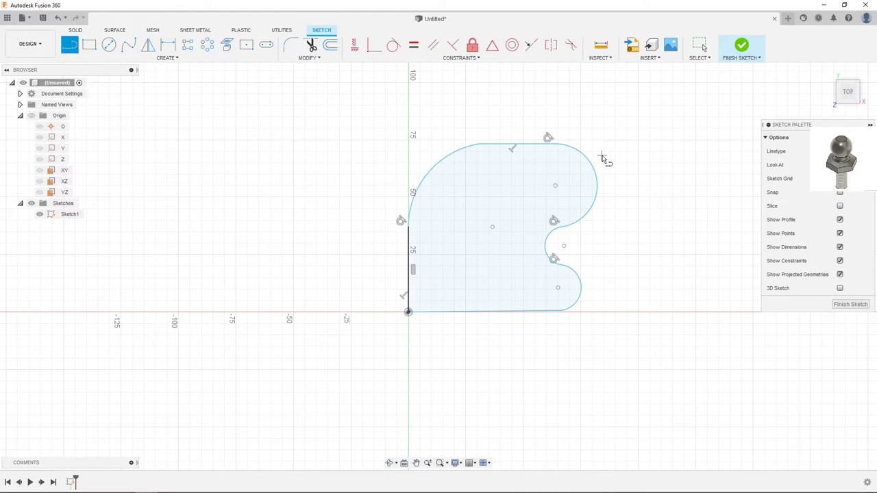
{"action": "scroll", "coordinate": [603, 159], "scroll_direction": "down", "scroll_amount": 3}
{"action": "middle_click_drag", "start_coordinate": [607, 162], "coordinate": [470, 201]}
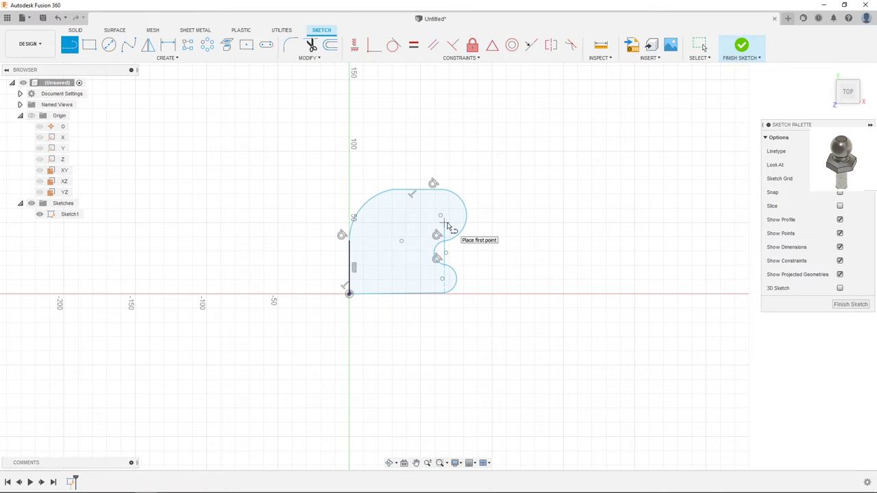
Draw a 50 by 50 two-corner rectangle left of the outline
{"action": "middle_click_drag", "start_coordinate": [99, 84], "coordinate": [192, 106]}
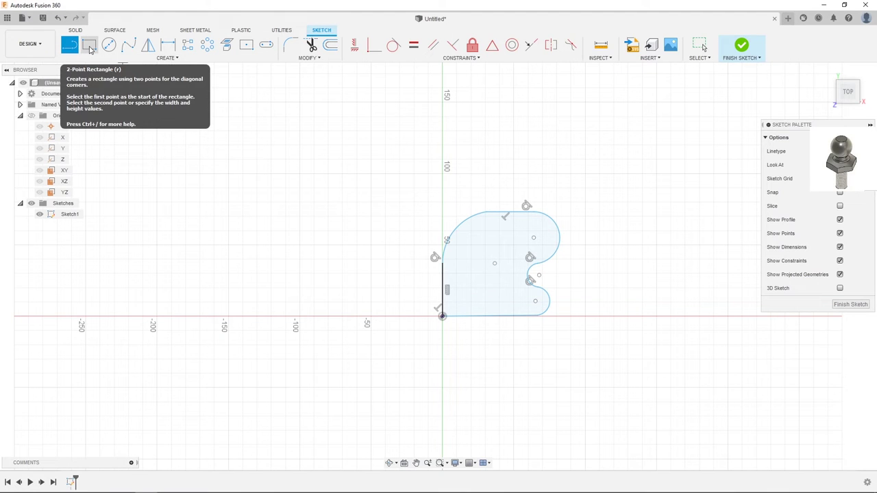
{"action": "left_click", "coordinate": [89, 46]}
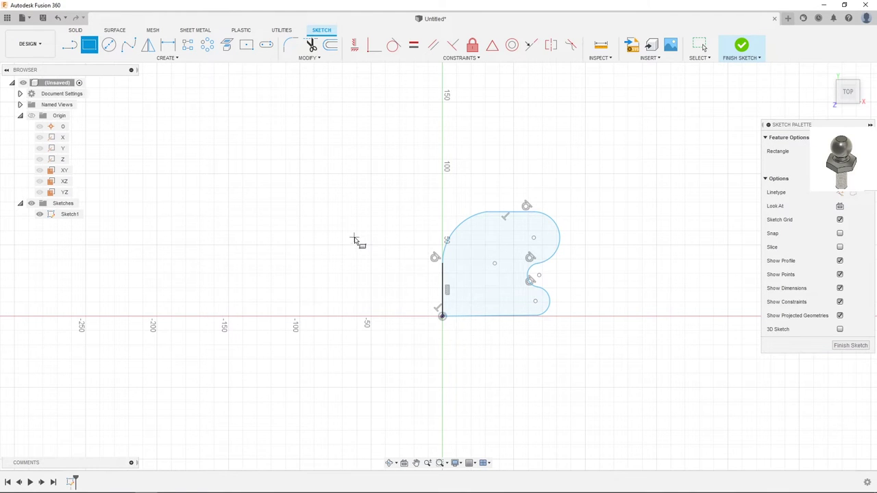
{"action": "left_click", "coordinate": [283, 262]}
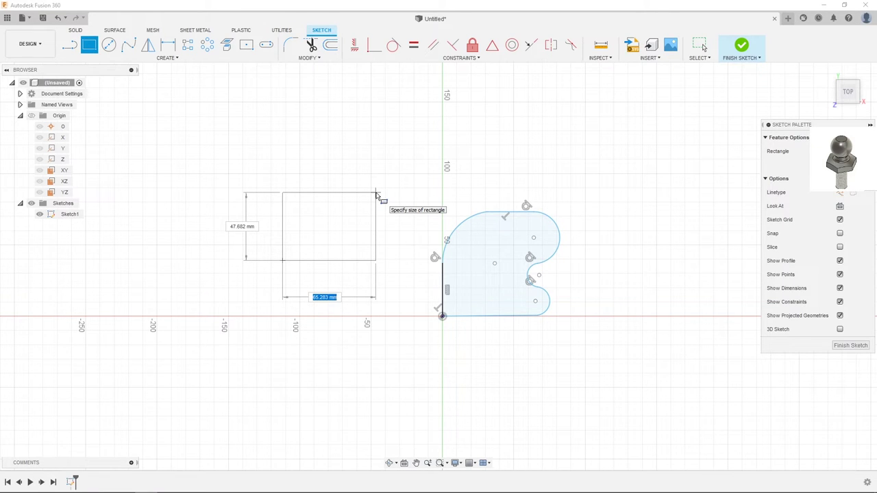
{"action": "type", "text": "50"}
{"action": "key", "text": "Tab"}
{"action": "type", "text": "50"}
{"action": "key", "text": "Return"}
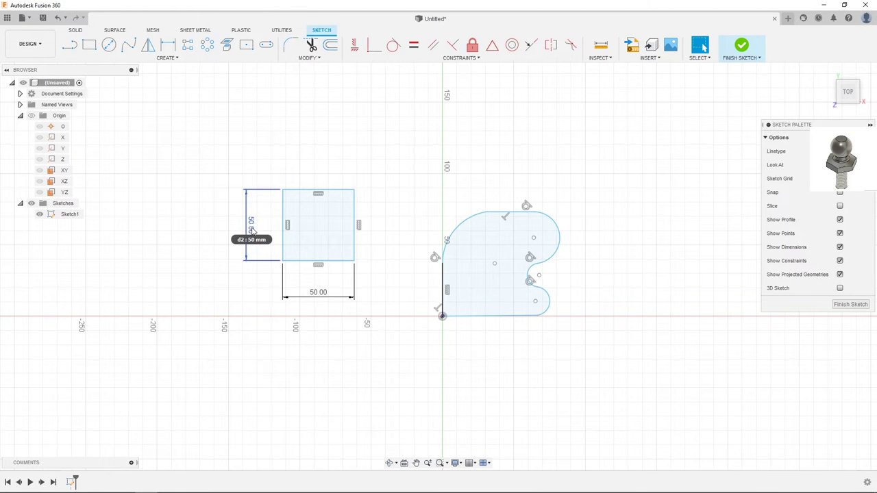
Link the square's height to width d1 and confirm the 25 mm width
{"action": "double_click", "coordinate": [253, 230]}
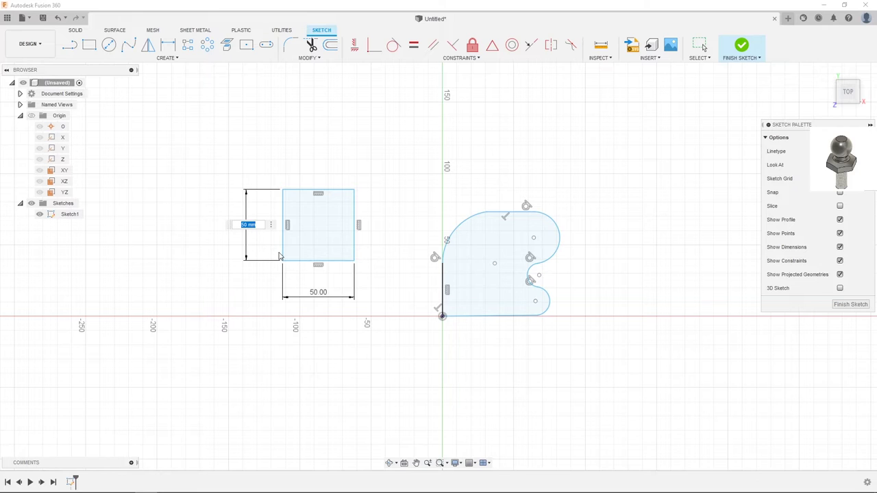
{"action": "left_click", "coordinate": [323, 297]}
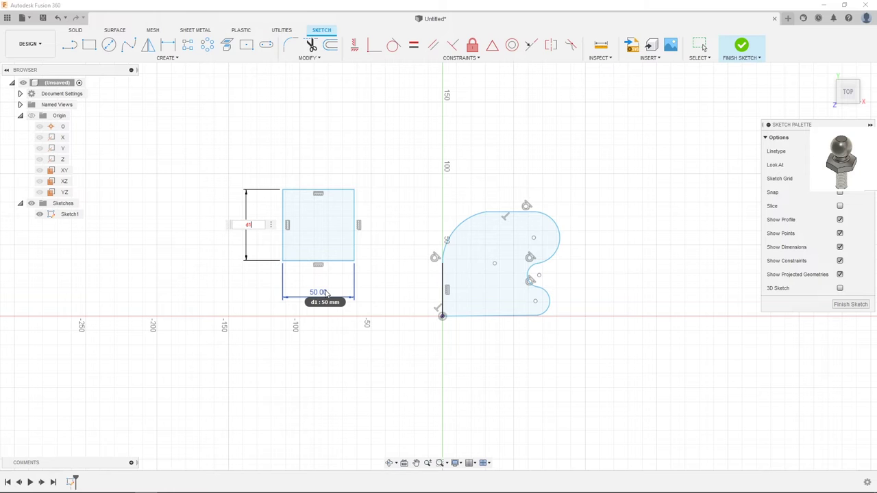
{"action": "key", "text": "Return"}
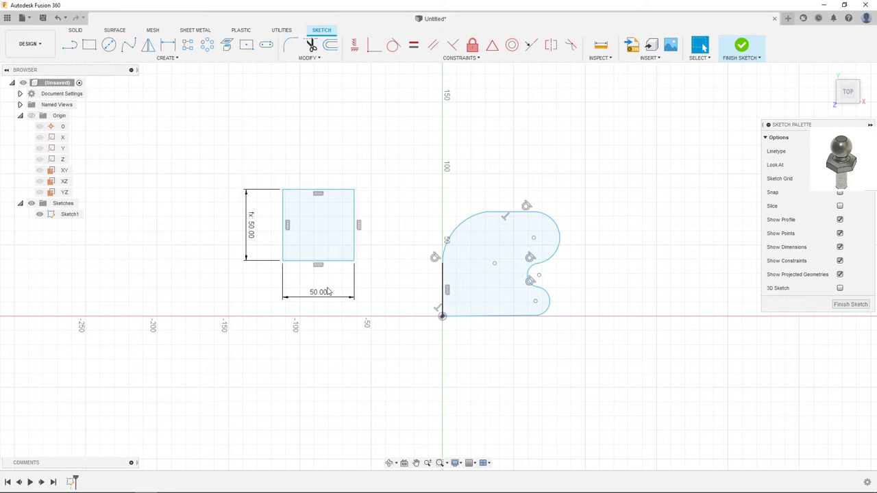
{"action": "double_click", "coordinate": [321, 293]}
{"action": "type", "text": "25"}
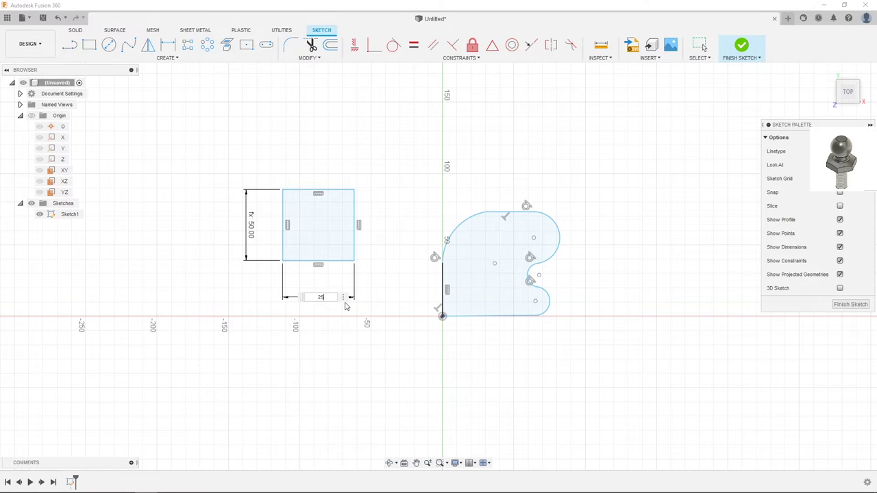
{"action": "key", "text": "Return"}
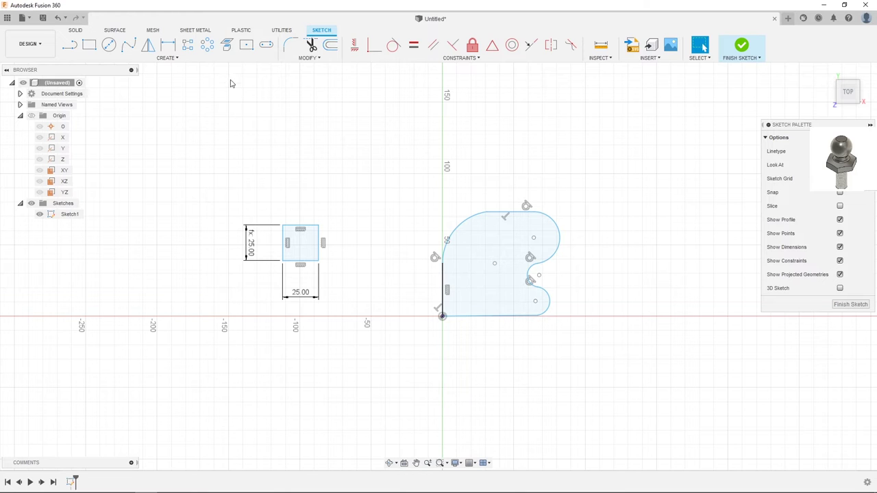
Dimension the square 50 mm from the outline's vertical line and tie its height above the origin to that value
{"action": "left_click", "coordinate": [170, 47]}
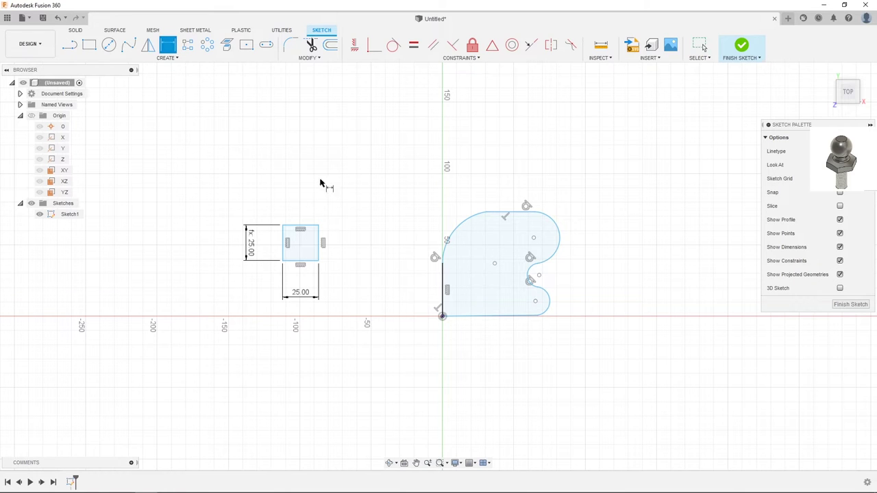
{"action": "left_click", "coordinate": [319, 248]}
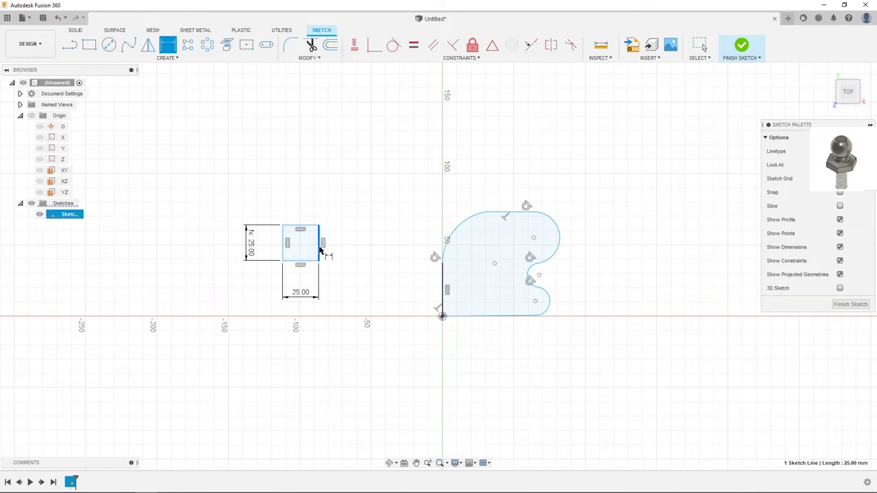
{"action": "left_click", "coordinate": [443, 292]}
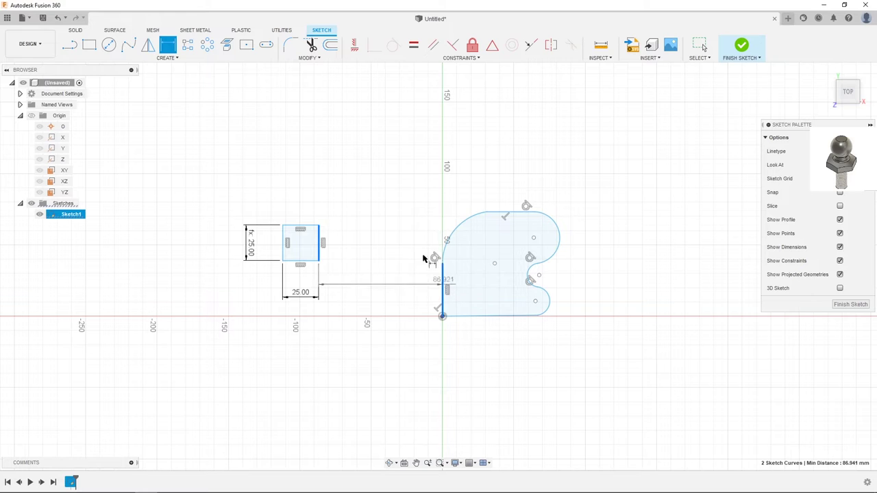
{"action": "left_click", "coordinate": [403, 216]}
{"action": "type", "text": "5"}
{"action": "key", "text": "Return"}
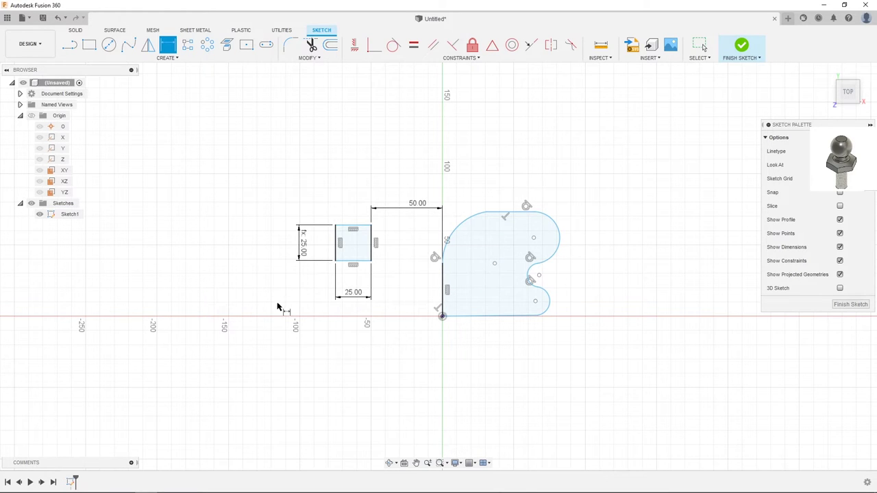
{"action": "left_click", "coordinate": [353, 266]}
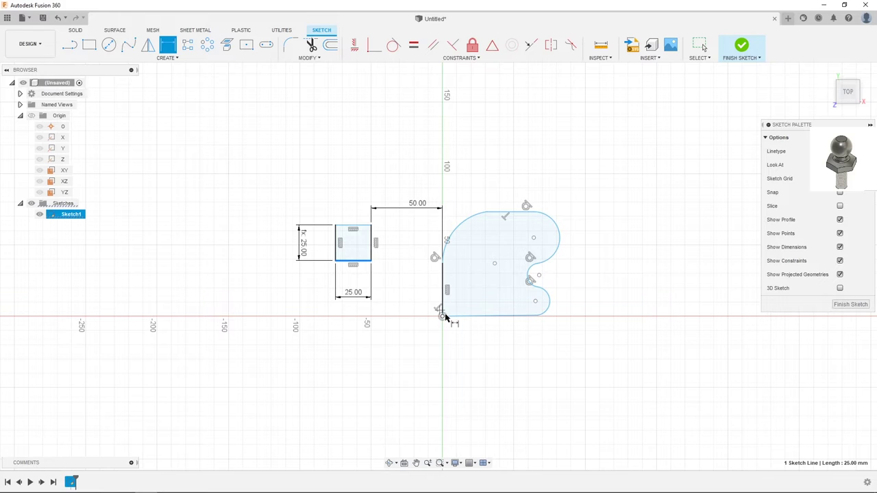
{"action": "left_click", "coordinate": [442, 316]}
{"action": "left_click", "coordinate": [408, 304]}
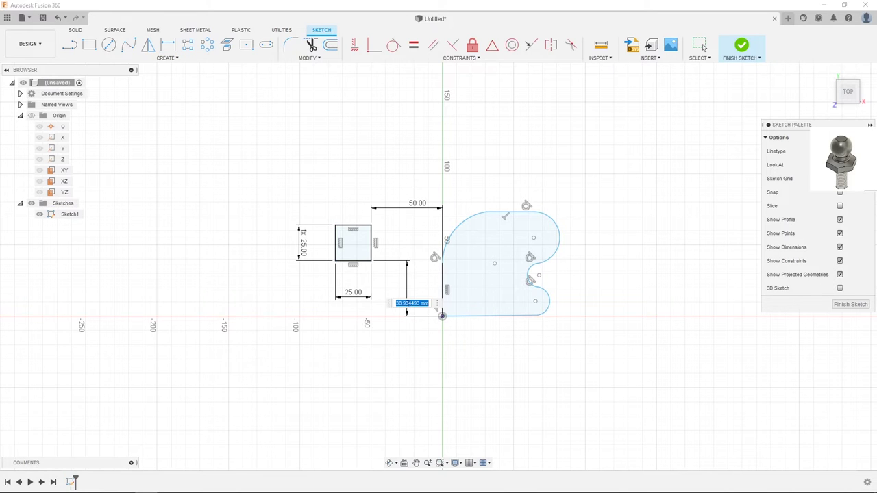
{"action": "left_click", "coordinate": [418, 205]}
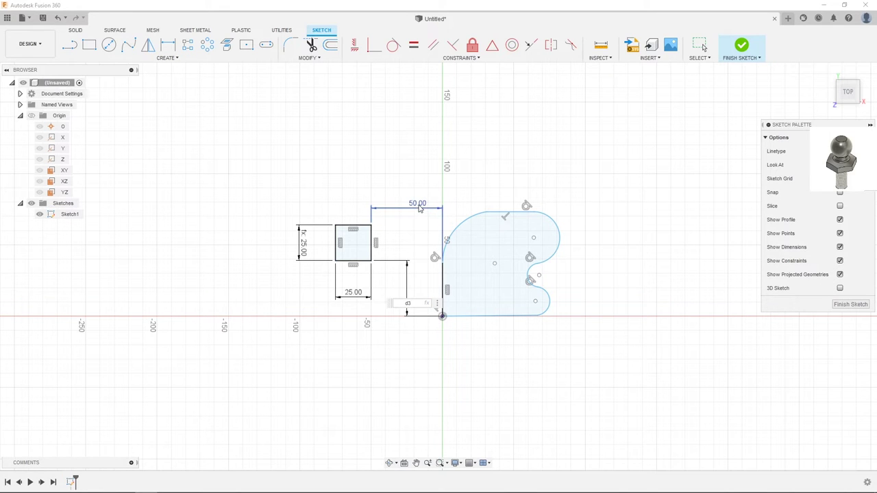
{"action": "key", "text": "Return"}
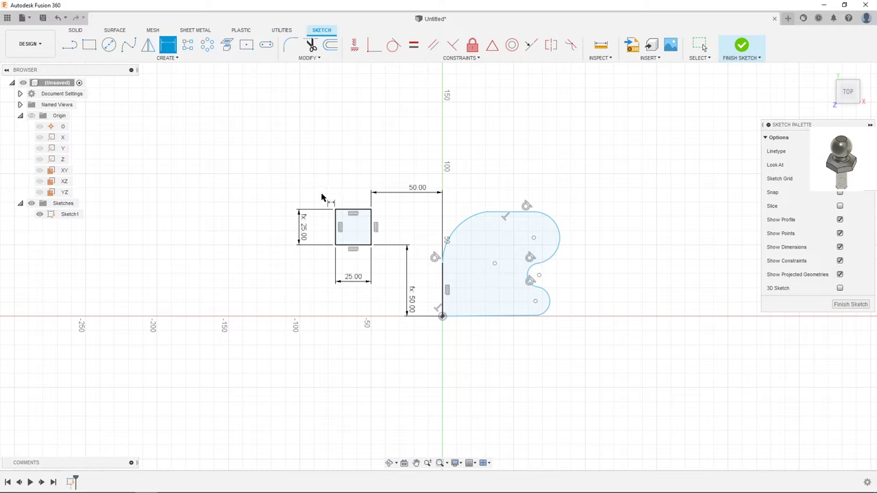
Draw a 25 mm diameter circle centred above the square
{"action": "left_click", "coordinate": [110, 45]}
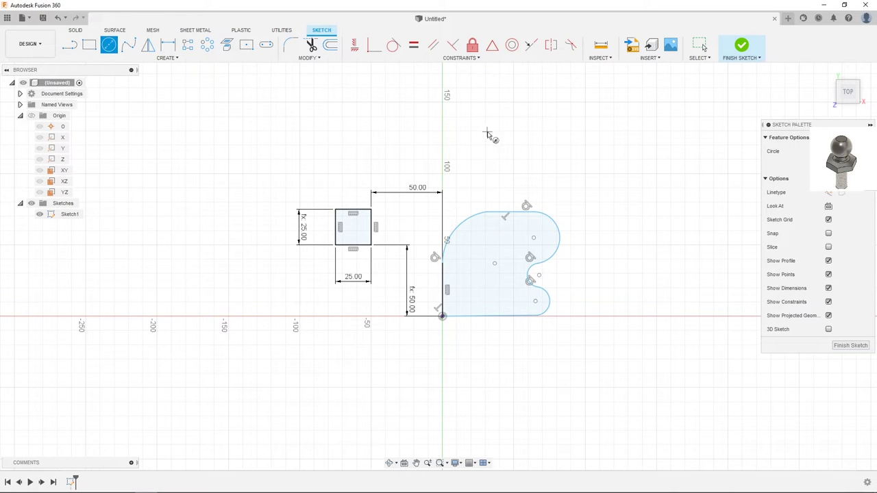
{"action": "left_click", "coordinate": [403, 145]}
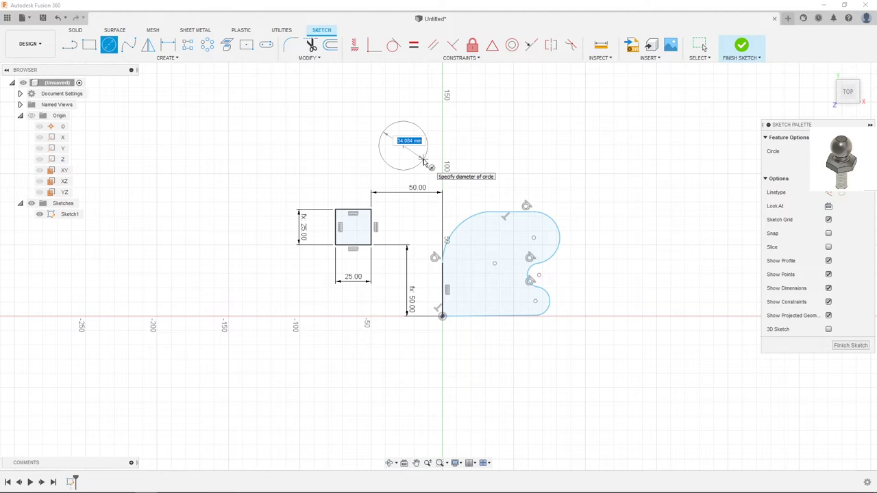
{"action": "type", "text": "41"}
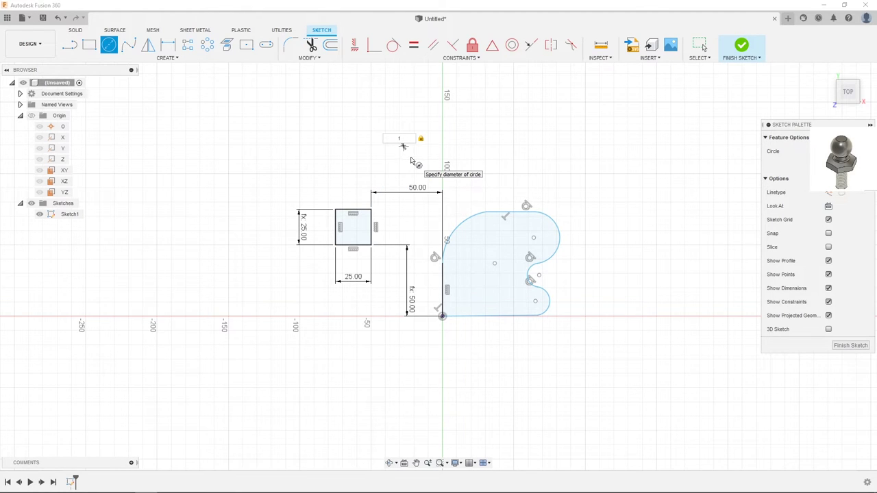
{"action": "type", "text": "1"}
{"action": "key", "text": "Return"}
{"action": "key", "text": "Escape"}
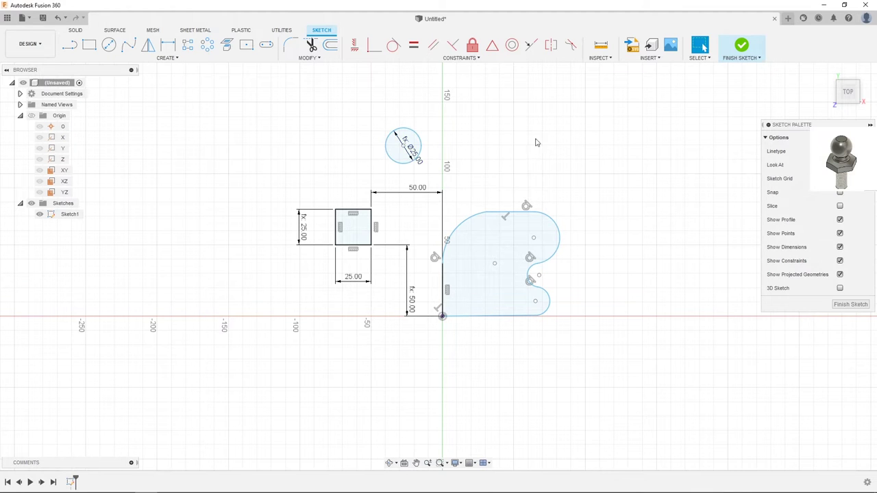
Drag the circle into position just above the square
{"action": "left_click_drag", "start_coordinate": [420, 162], "coordinate": [430, 172]}
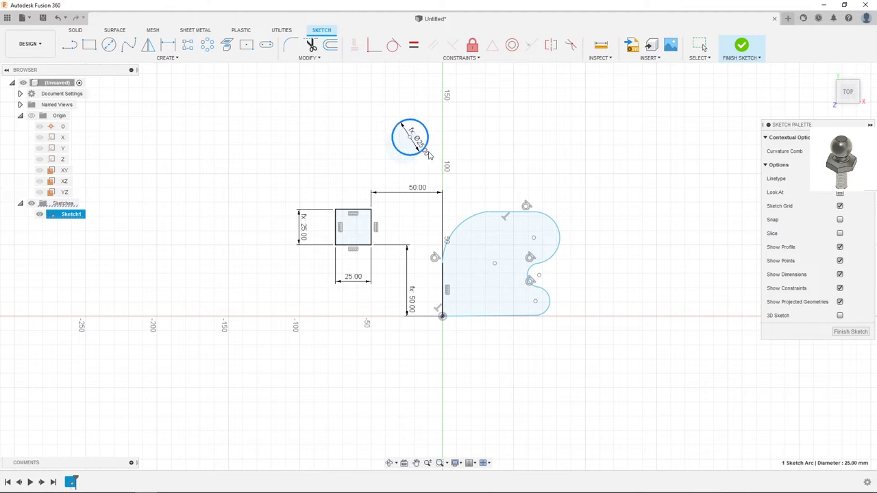
{"action": "left_click", "coordinate": [469, 129]}
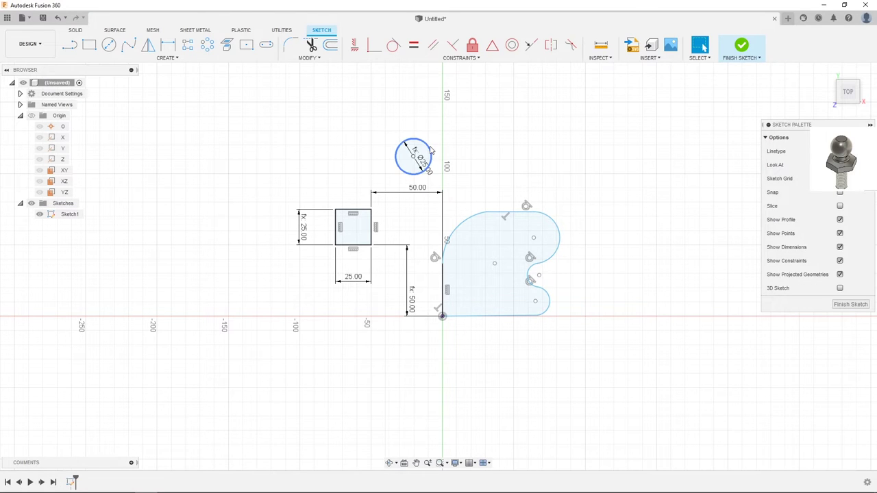
{"action": "left_click", "coordinate": [355, 209]}
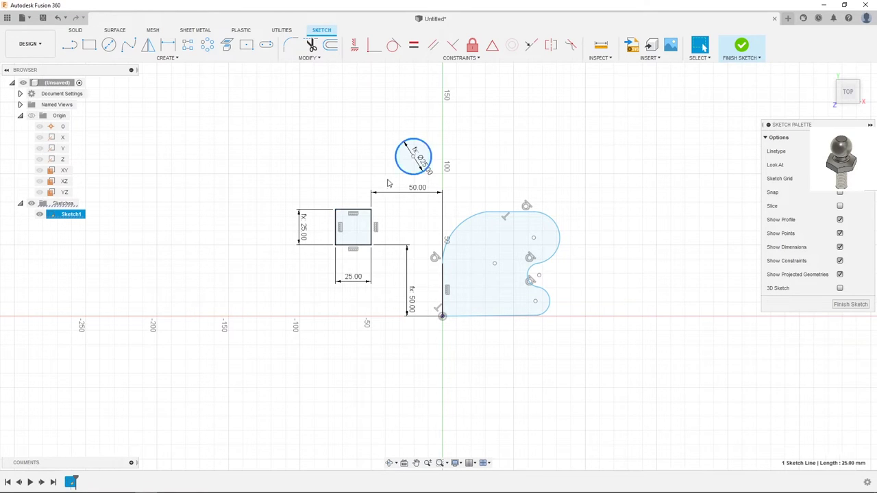
{"action": "left_click_drag", "start_coordinate": [412, 175], "coordinate": [436, 170]}
{"action": "left_click", "coordinate": [372, 236]}
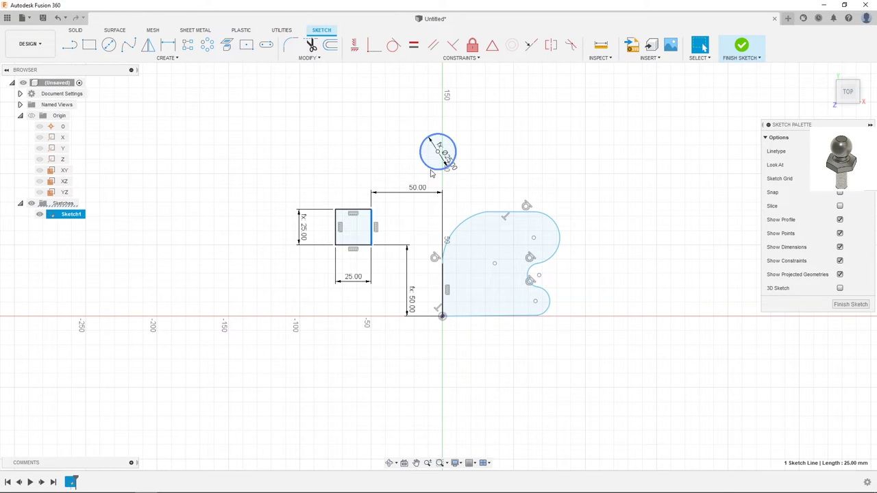
{"action": "left_click_drag", "start_coordinate": [432, 170], "coordinate": [368, 186]}
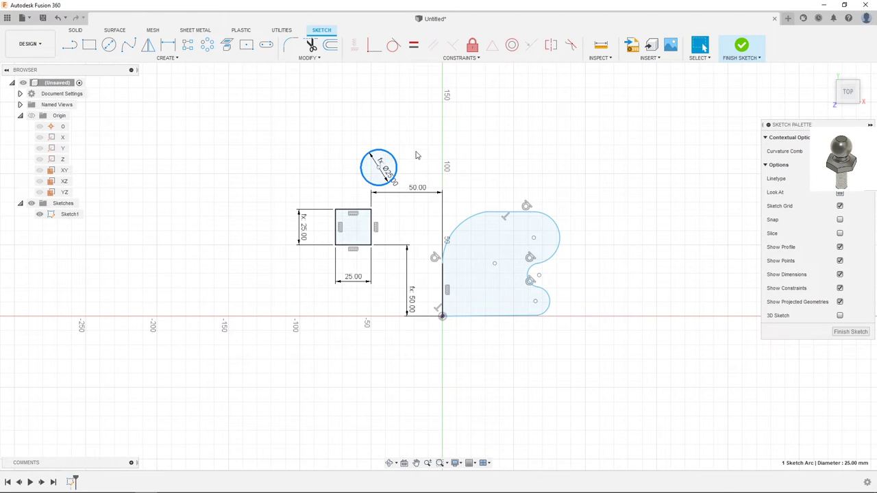
{"action": "left_click", "coordinate": [416, 155]}
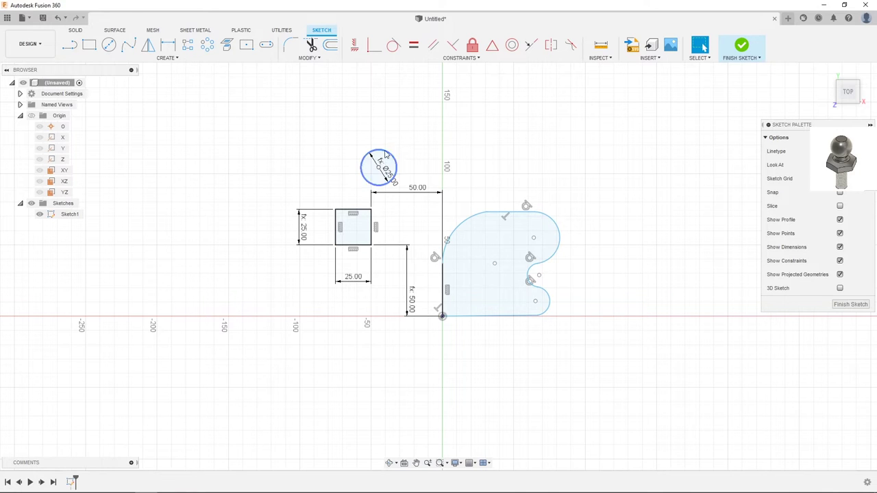
Dimension the circle: horizontal offset linked to the 50 mm dimension, centre 80 mm above the origin
{"action": "left_click", "coordinate": [168, 46]}
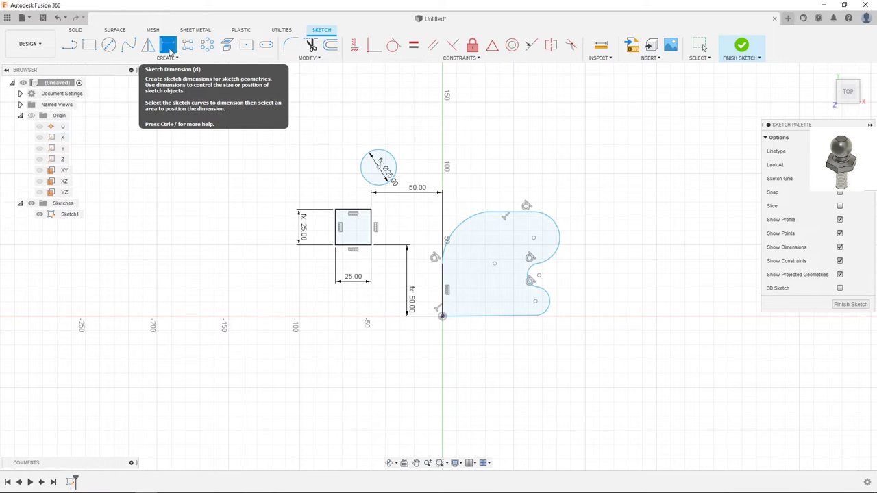
{"action": "left_click", "coordinate": [396, 166]}
{"action": "left_click", "coordinate": [443, 287]}
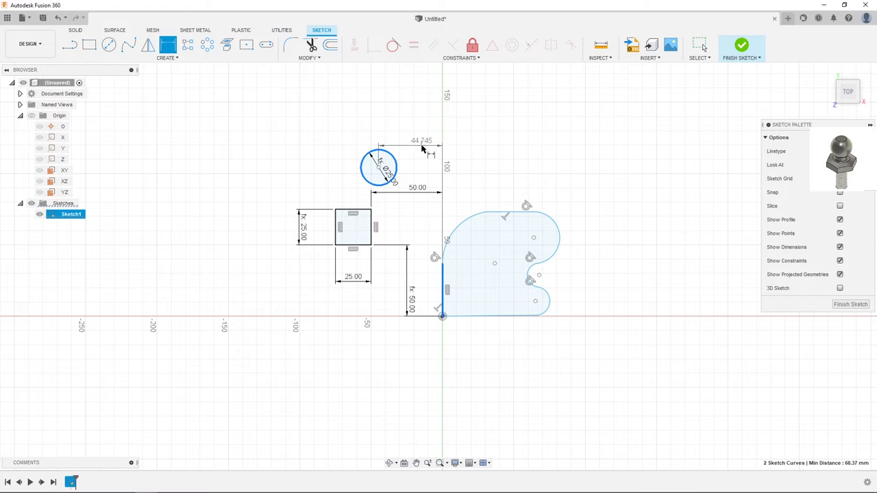
{"action": "left_click", "coordinate": [422, 145]}
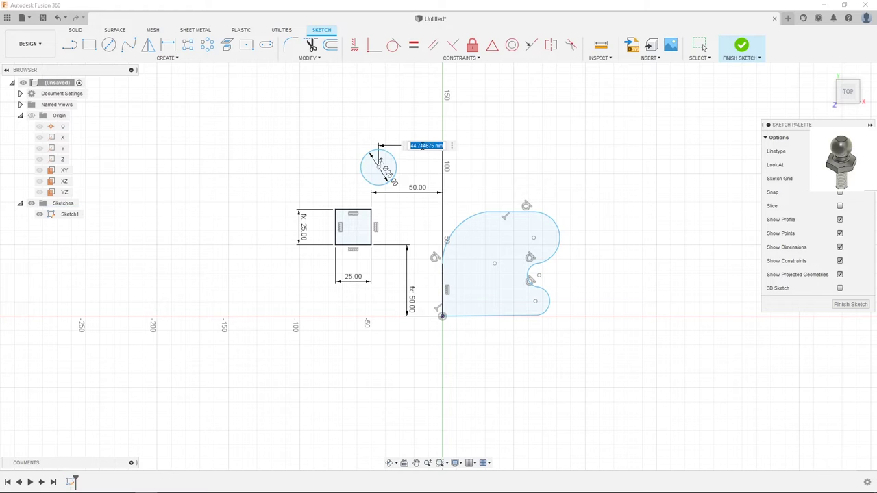
{"action": "left_click", "coordinate": [422, 189]}
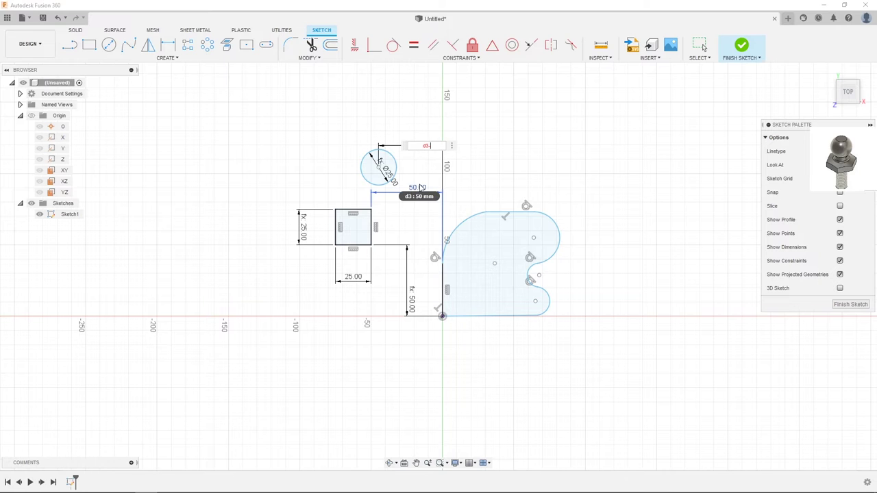
{"action": "key", "text": "Return"}
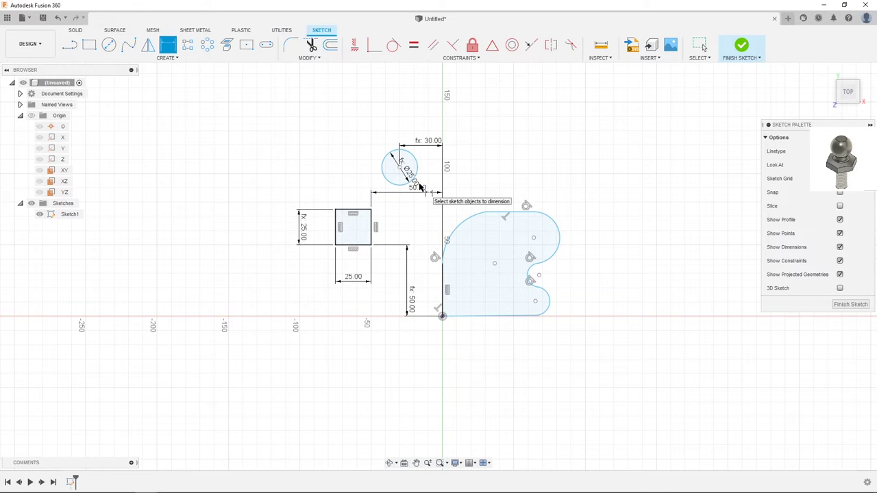
{"action": "left_click", "coordinate": [401, 186]}
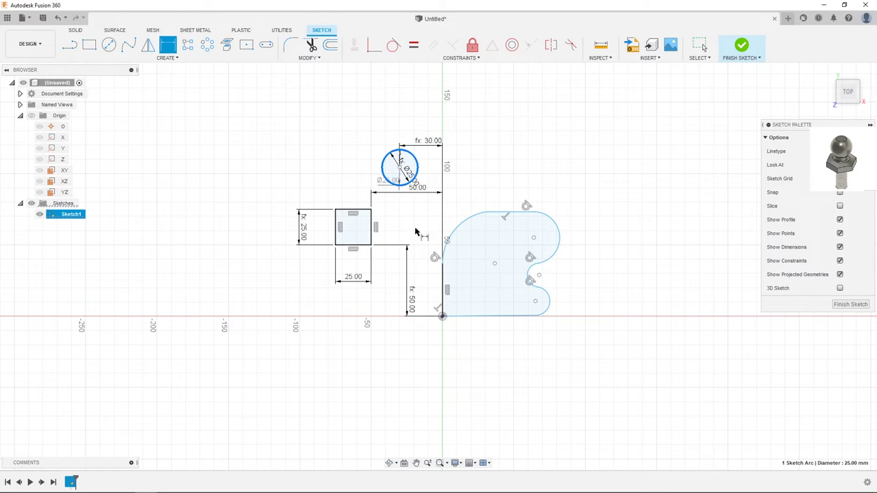
{"action": "left_click", "coordinate": [442, 319]}
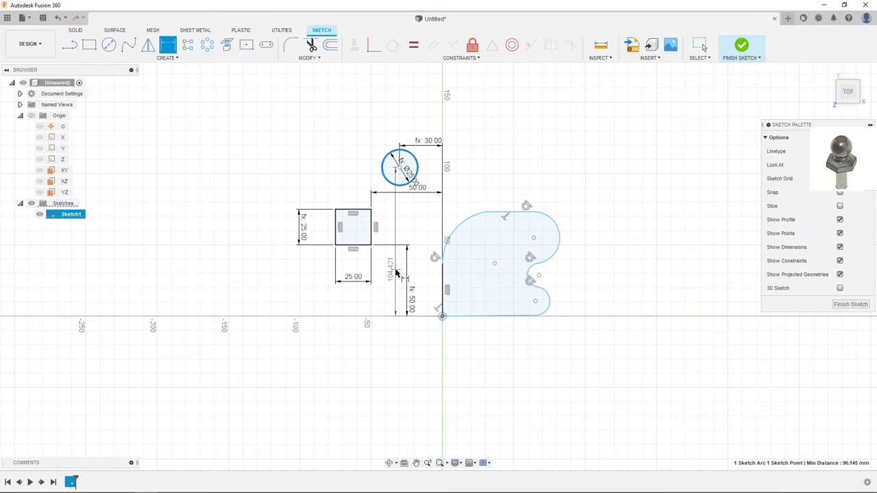
{"action": "left_click", "coordinate": [424, 281]}
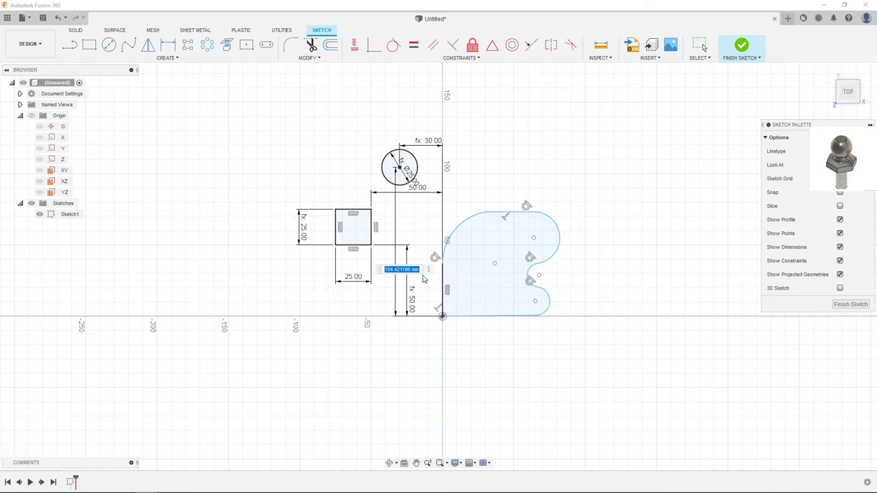
{"action": "type", "text": "80"}
{"action": "key", "text": "Return"}
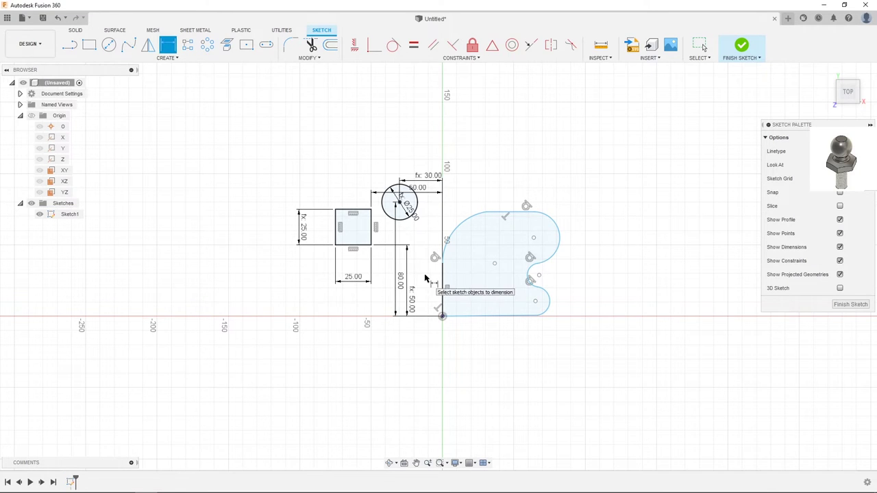
Return to a flat, square-on top view of the sketch
{"action": "mouse_move", "coordinate": [591, 191]}
{"action": "middle_mouse_down"}
{"action": "mouse_move", "coordinate": [556, 196]}
{"action": "mouse_move", "coordinate": [589, 188]}
{"action": "middle_mouse_up"}
{"action": "key", "text": "Escape"}
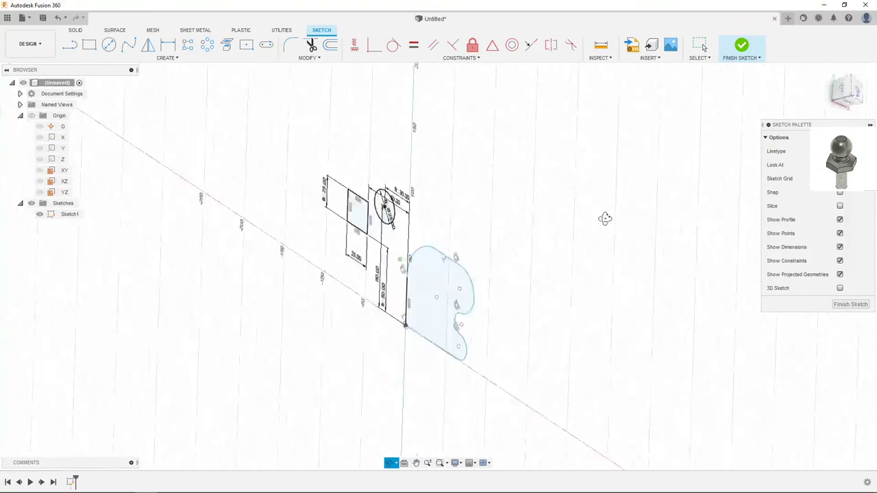
{"action": "scroll", "coordinate": [488, 147], "scroll_direction": "down", "scroll_amount": 1}
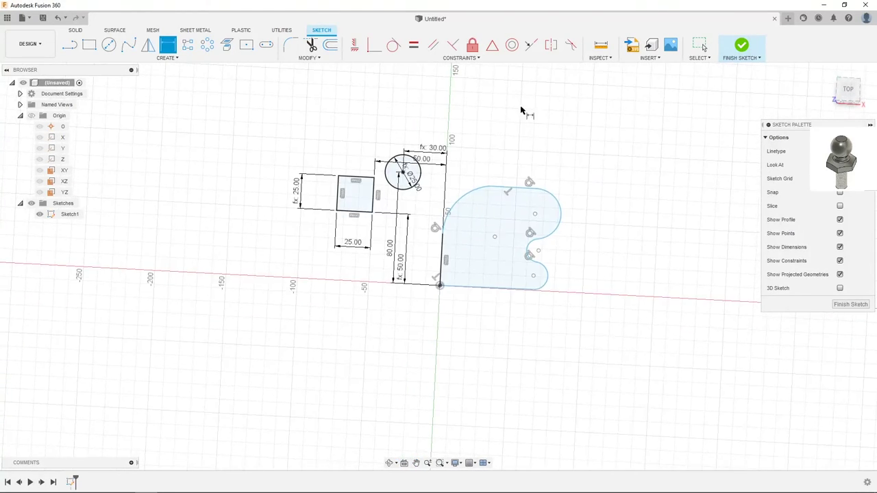
{"action": "scroll", "coordinate": [551, 167], "scroll_direction": "down", "scroll_amount": 1}
{"action": "left_click", "coordinate": [848, 91]}
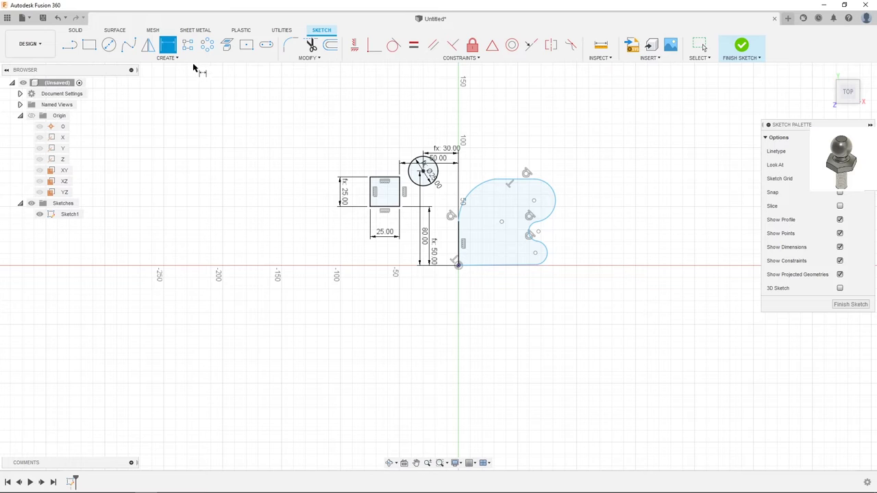
Mirror the 25 mm circle across the outline's vertical line to create a matching right circle
{"action": "left_click", "coordinate": [148, 48]}
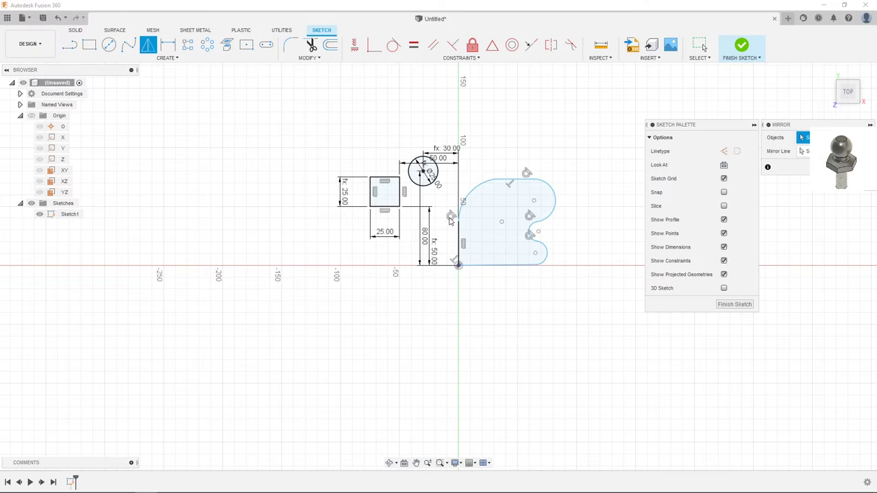
{"action": "left_click", "coordinate": [427, 185]}
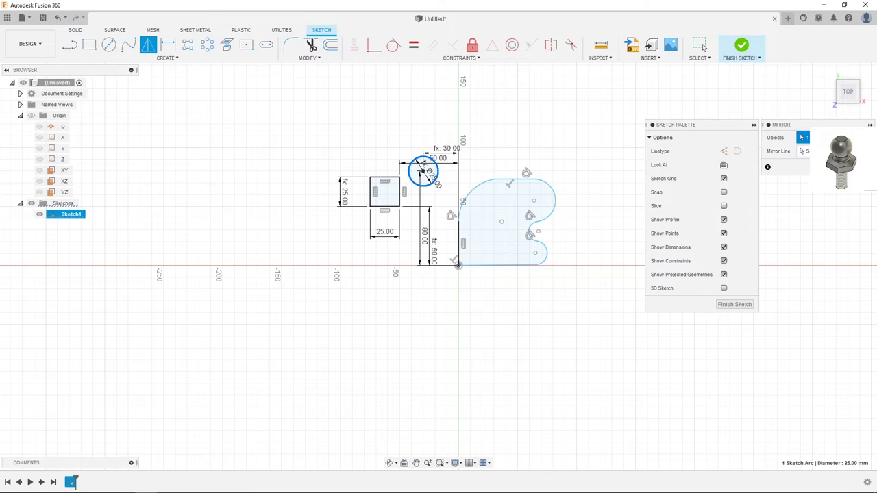
{"action": "left_click", "coordinate": [799, 152]}
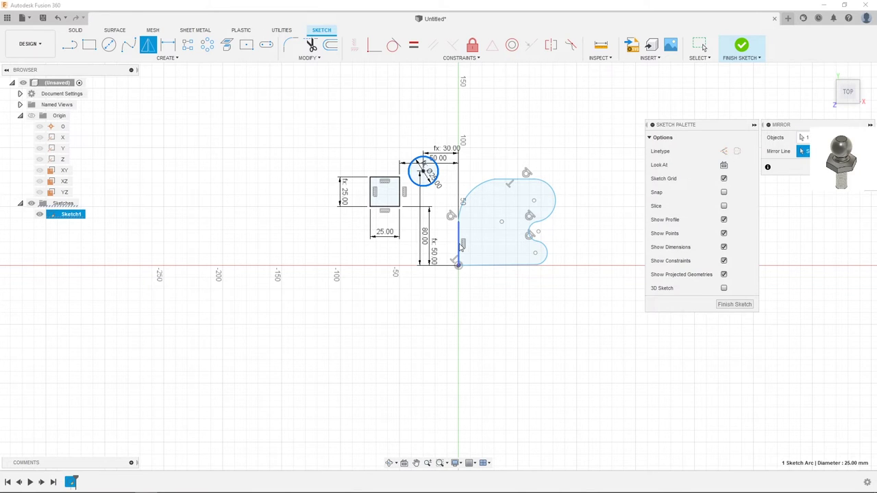
{"action": "left_click", "coordinate": [461, 245]}
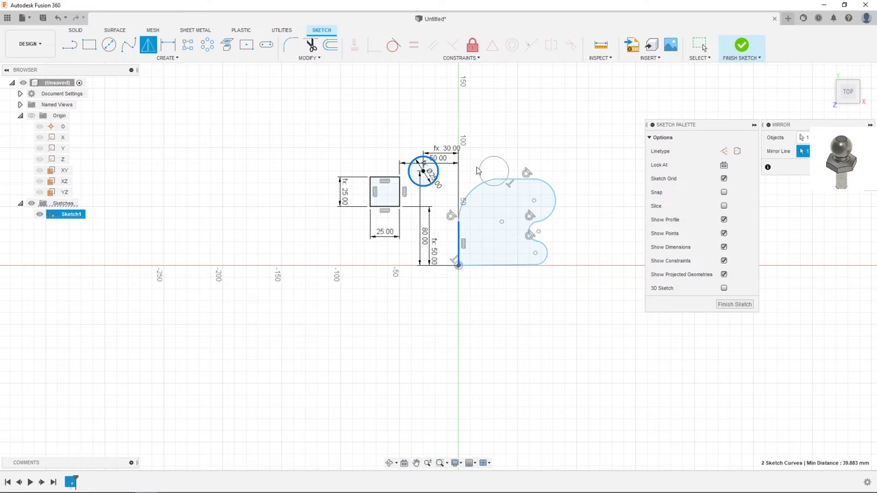
{"action": "key", "text": "Return"}
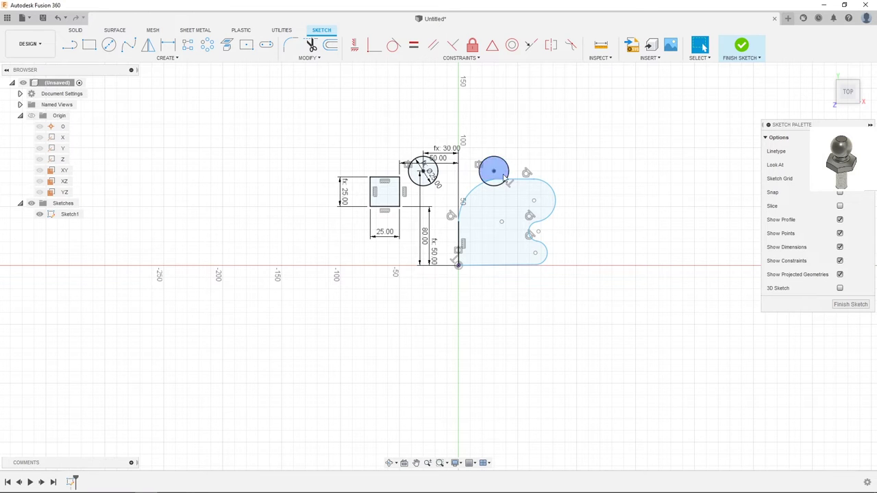
{"action": "scroll", "coordinate": [509, 193], "scroll_direction": "up", "scroll_amount": 1}
{"action": "scroll", "coordinate": [509, 192], "scroll_direction": "down", "scroll_amount": 2}
{"action": "scroll", "coordinate": [616, 131], "scroll_direction": "up", "scroll_amount": 1}
Draw a center-to-center slot below the origin with width d1 (25 mm)
{"action": "left_click", "coordinate": [588, 146]}
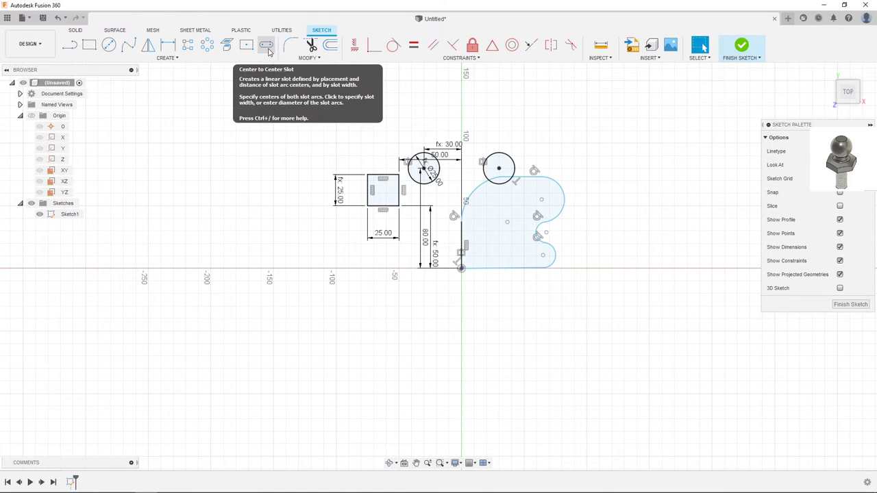
{"action": "left_click", "coordinate": [268, 51]}
{"action": "left_click", "coordinate": [368, 308]}
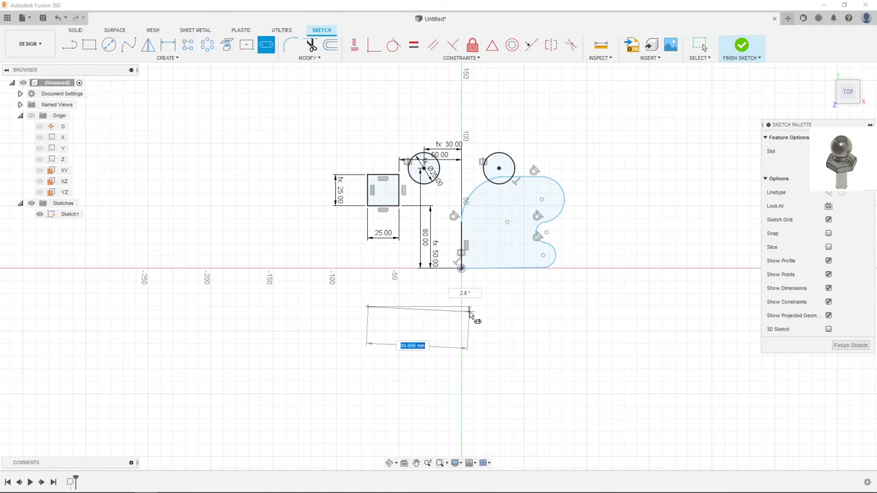
{"action": "left_click", "coordinate": [450, 312]}
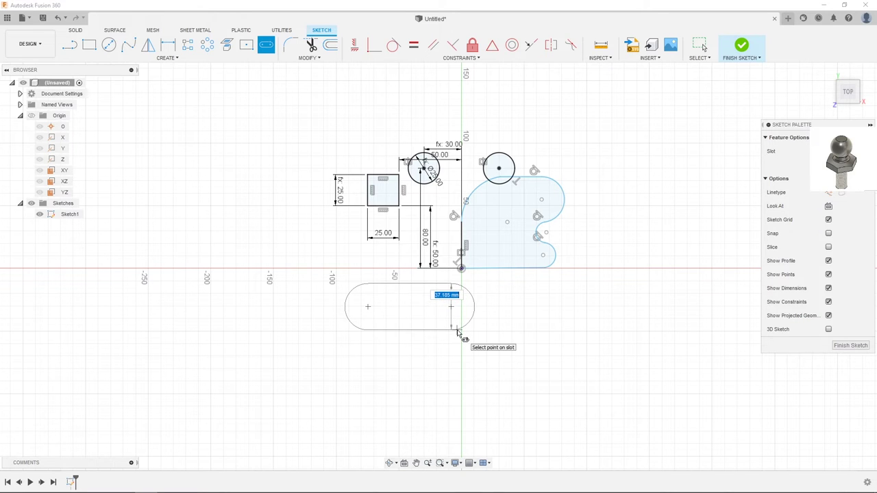
{"action": "type", "text": "d1"}
{"action": "key", "text": "Return"}
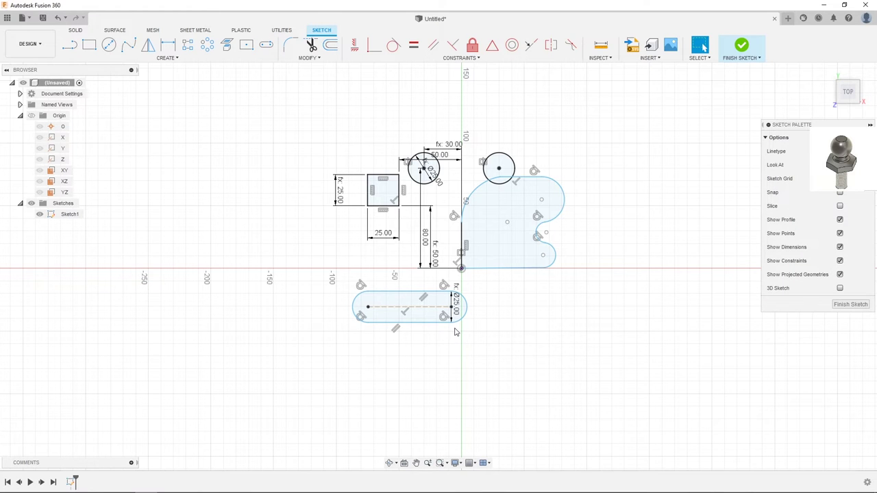
{"action": "scroll", "coordinate": [445, 312], "scroll_direction": "up", "scroll_amount": 3}
{"action": "scroll", "coordinate": [445, 313], "scroll_direction": "down", "scroll_amount": 3}
{"action": "scroll", "coordinate": [445, 313], "scroll_direction": "down", "scroll_amount": 2}
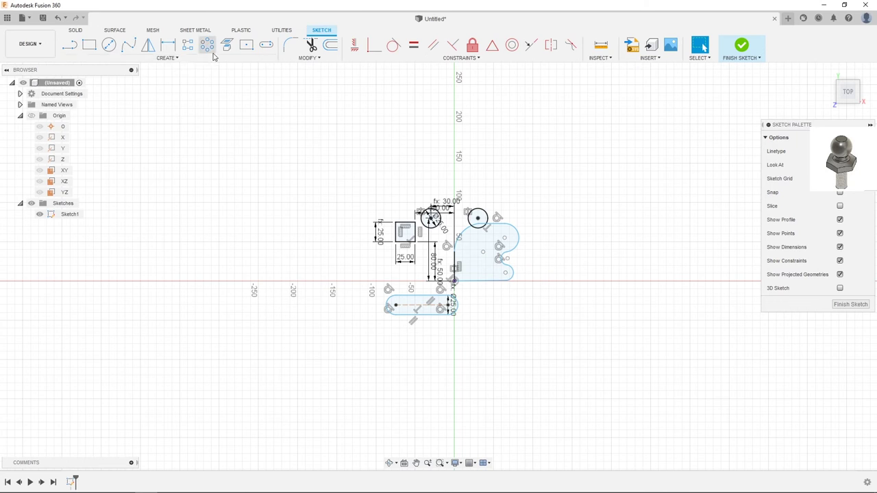
Draw a center rectangle to the left of the shapes
{"action": "left_click", "coordinate": [246, 45]}
{"action": "left_click", "coordinate": [309, 254]}
{"action": "left_click", "coordinate": [340, 277]}
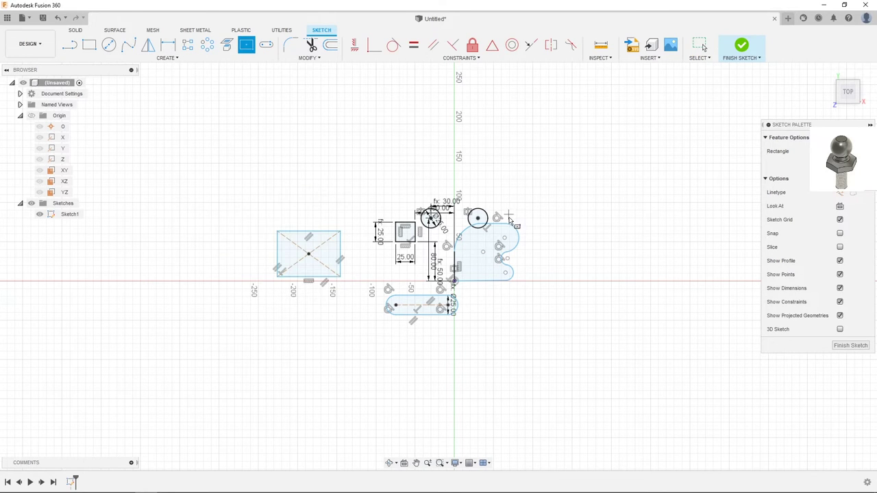
{"action": "middle_click_drag", "start_coordinate": [533, 226], "coordinate": [503, 176]}
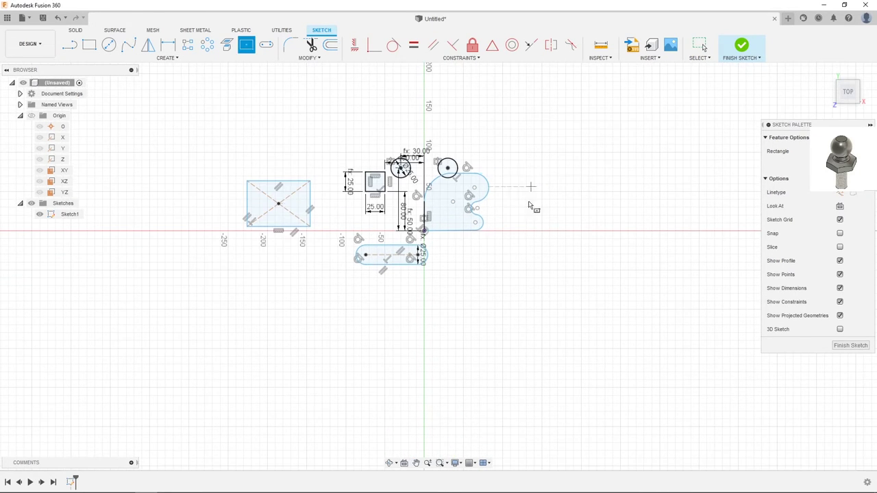
{"action": "scroll", "coordinate": [529, 203], "scroll_direction": "up", "scroll_amount": 2}
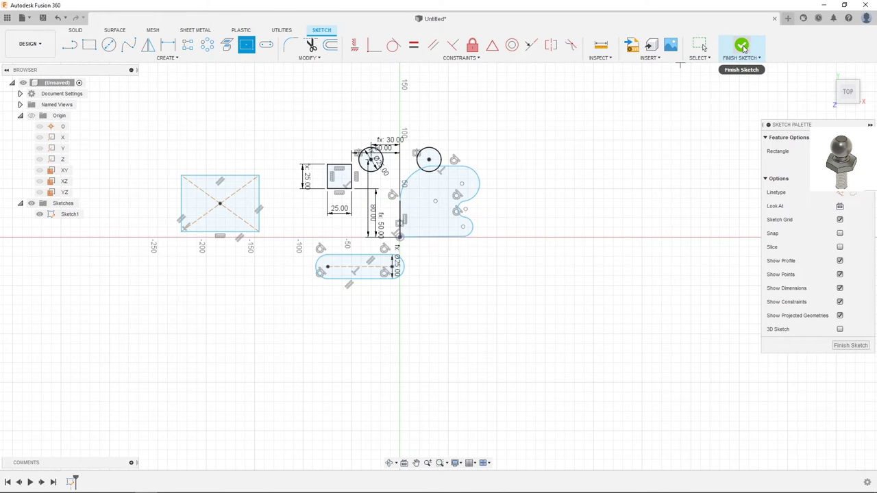
{"action": "middle_click_drag", "start_coordinate": [466, 113], "coordinate": [539, 135]}
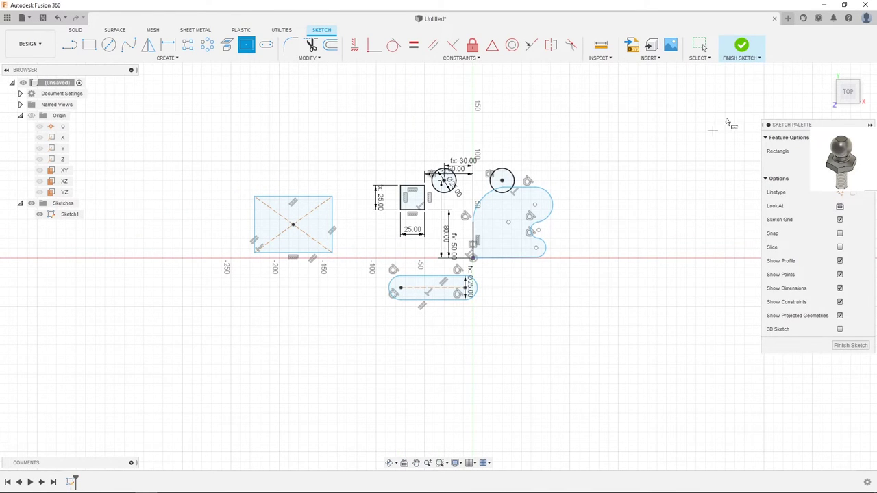
Finish Sketch1, view it from the Home 3D angle, and start an Extrude
{"action": "left_click", "coordinate": [742, 48]}
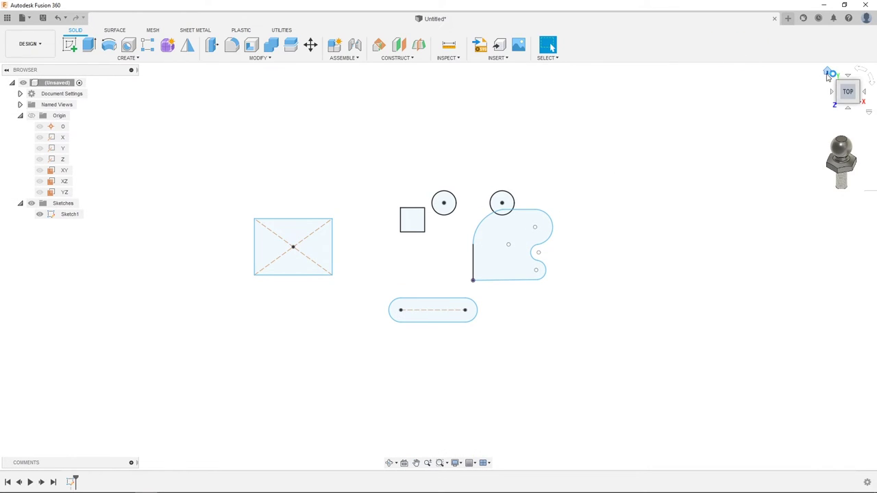
{"action": "left_click", "coordinate": [829, 73]}
{"action": "scroll", "coordinate": [688, 182], "scroll_direction": "down", "scroll_amount": 3}
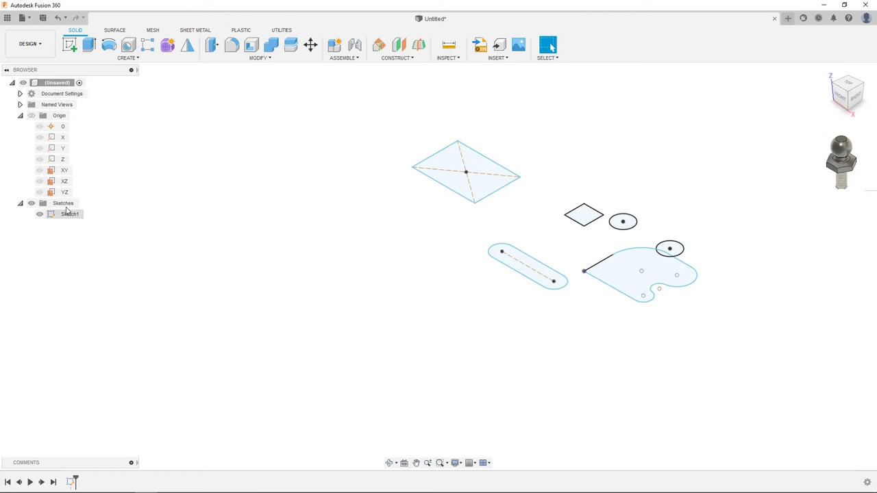
{"action": "left_click", "coordinate": [31, 115]}
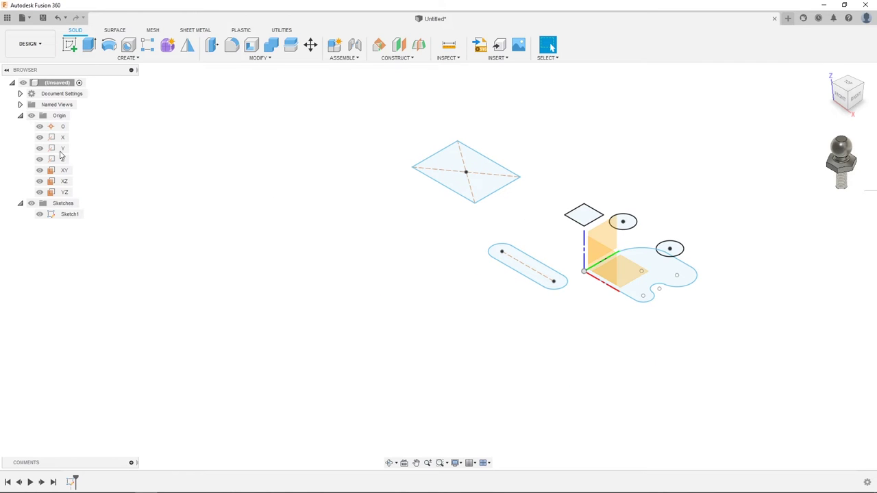
{"action": "left_click", "coordinate": [31, 115]}
{"action": "mouse_move", "coordinate": [405, 178]}
{"action": "middle_mouse_down"}
{"action": "mouse_move", "coordinate": [328, 207]}
{"action": "mouse_move", "coordinate": [293, 208]}
{"action": "middle_mouse_up"}
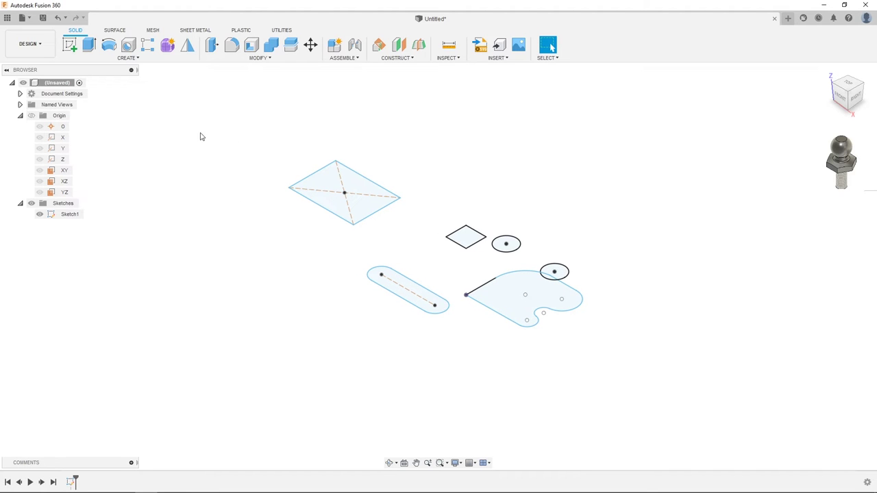
{"action": "left_click", "coordinate": [89, 48]}
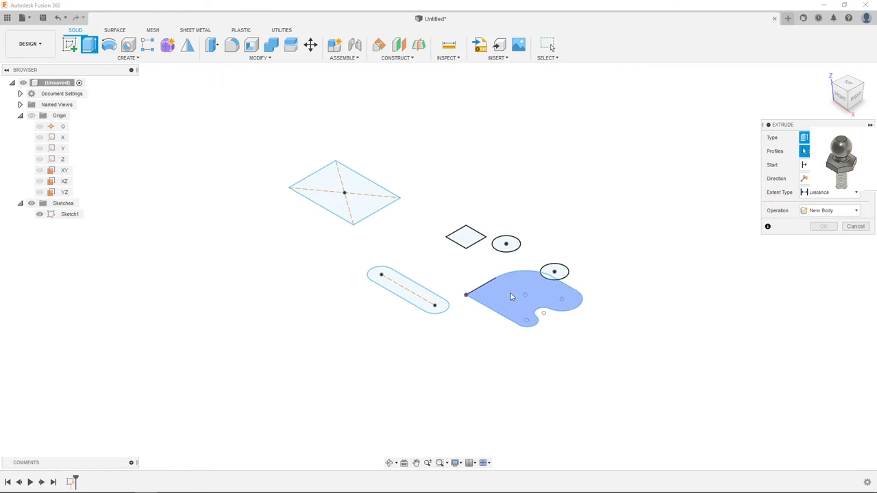
Select the square and slot profiles for extrusion
{"action": "scroll", "coordinate": [518, 299], "scroll_direction": "up", "scroll_amount": 2}
{"action": "scroll", "coordinate": [519, 299], "scroll_direction": "up", "scroll_amount": 1}
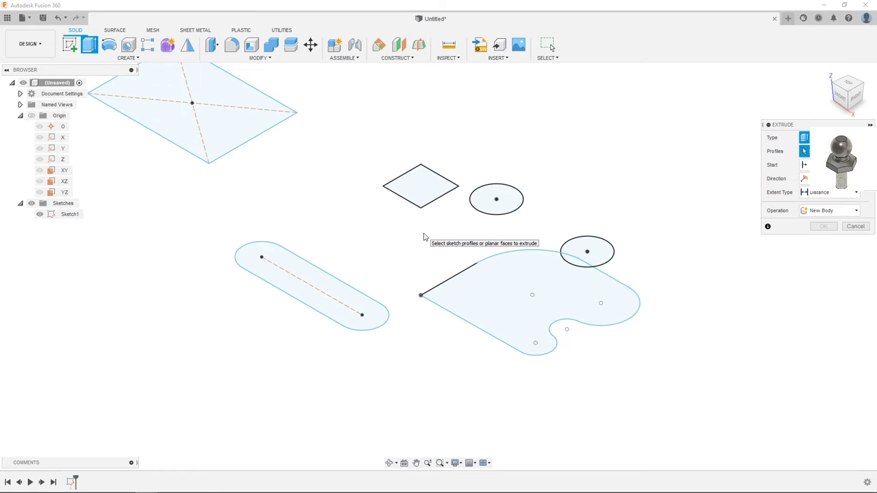
{"action": "scroll", "coordinate": [424, 237], "scroll_direction": "down", "scroll_amount": 2}
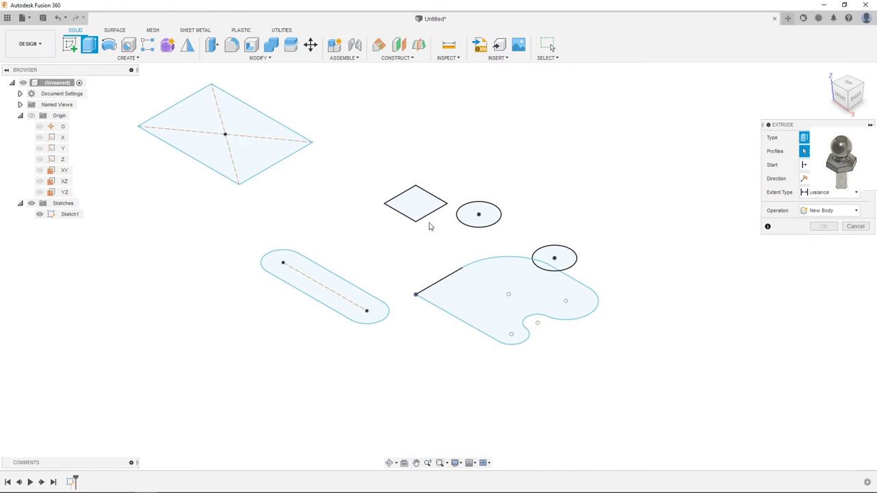
{"action": "left_click", "coordinate": [423, 212]}
{"action": "left_click", "coordinate": [423, 212]}
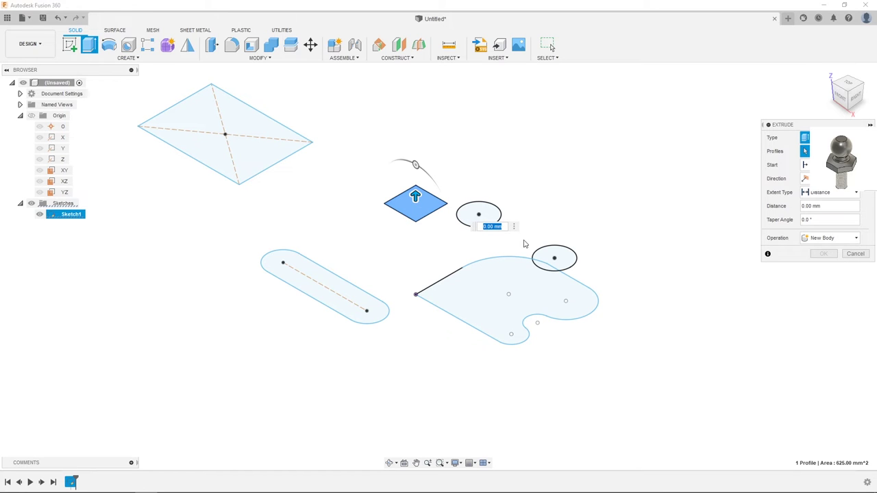
{"action": "left_click", "coordinate": [352, 292]}
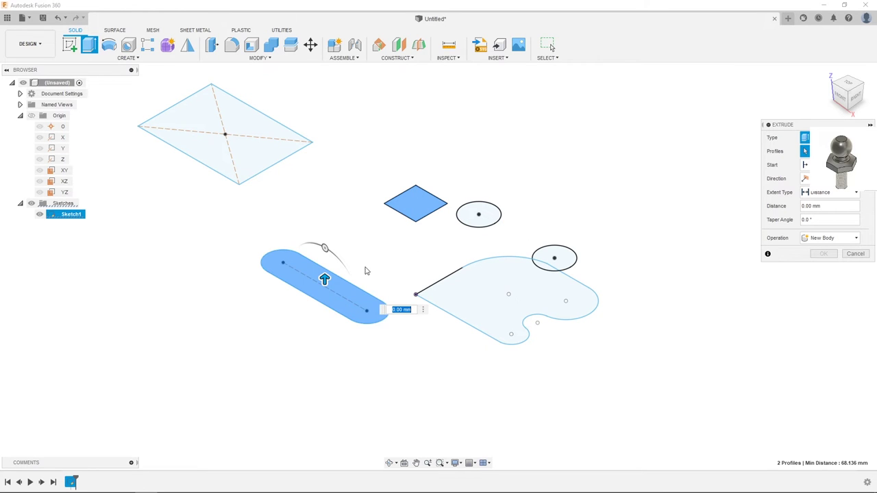
Extrude them as New Body with distance d1 (25 mm) and confirm
{"action": "left_click", "coordinate": [803, 207]}
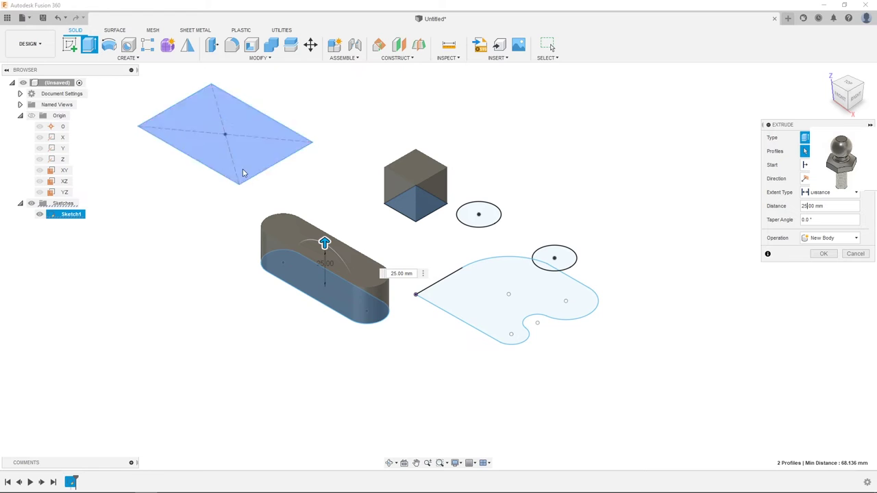
{"action": "left_click", "coordinate": [808, 208]}
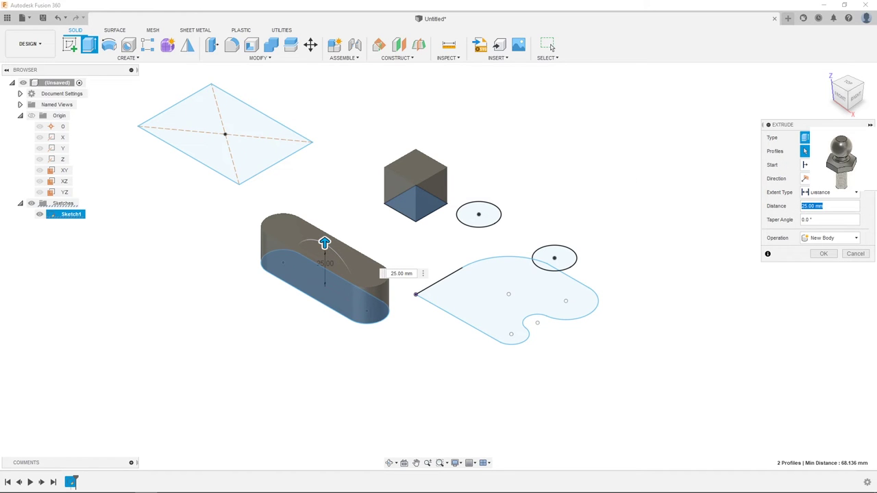
{"action": "type", "text": "0"}
{"action": "left_click_drag", "start_coordinate": [834, 126], "coordinate": [660, 89]}
{"action": "left_click", "coordinate": [661, 202]}
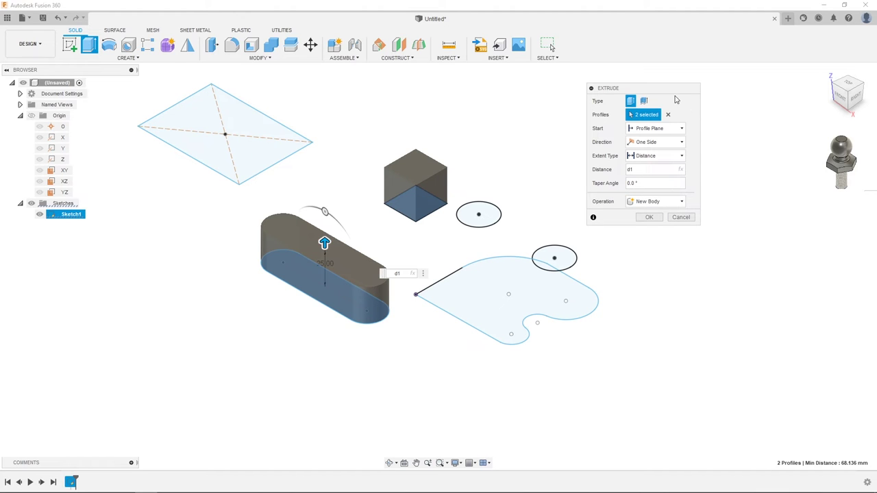
{"action": "left_click_drag", "start_coordinate": [676, 89], "coordinate": [720, 63]}
{"action": "left_click", "coordinate": [694, 192]}
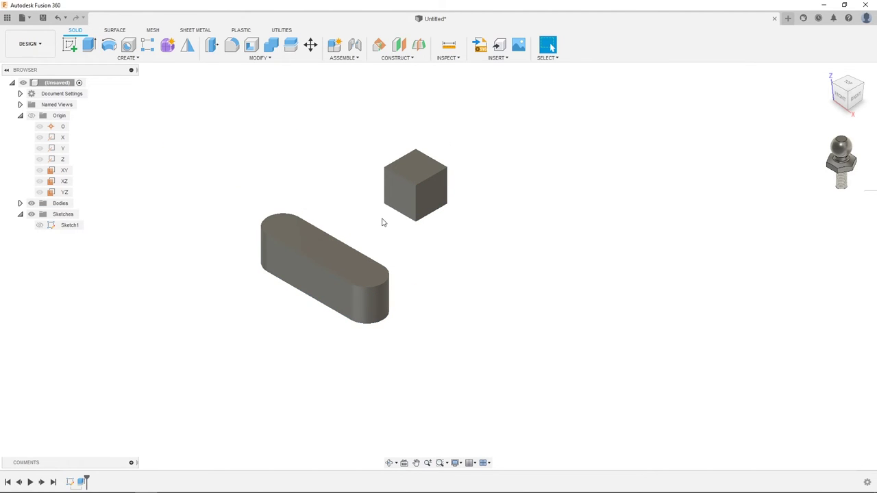
Make Sketch1 visible again so its circles and rectangle reappear beside the cube and slot bar
{"action": "middle_click_drag", "start_coordinate": [382, 222], "coordinate": [407, 204]}
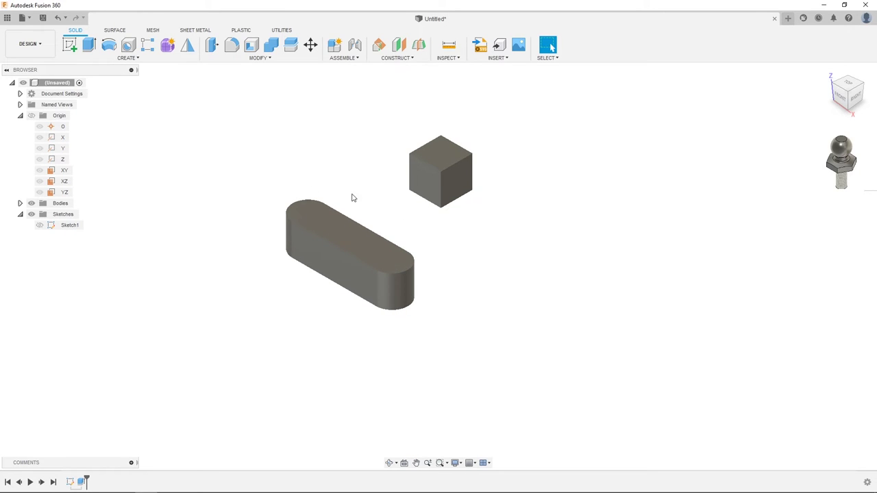
{"action": "middle_click_drag", "start_coordinate": [412, 204], "coordinate": [410, 222]}
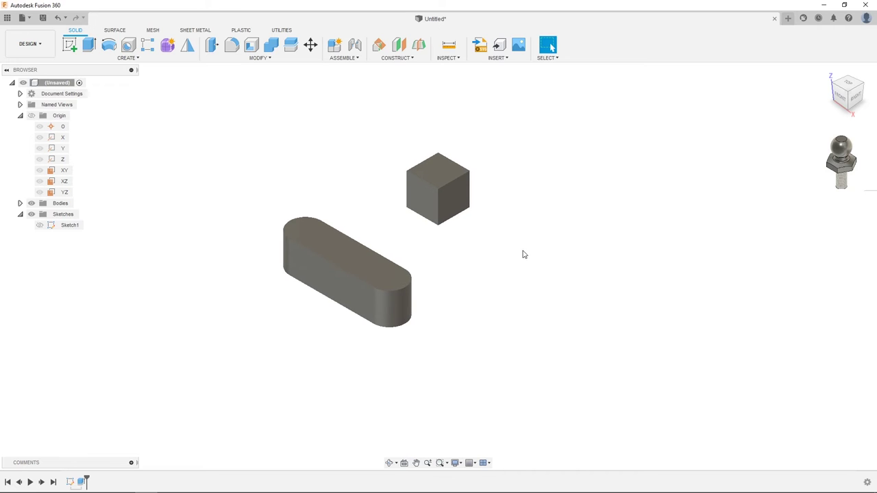
{"action": "left_click", "coordinate": [20, 215]}
{"action": "left_click", "coordinate": [20, 215]}
{"action": "left_click", "coordinate": [39, 226]}
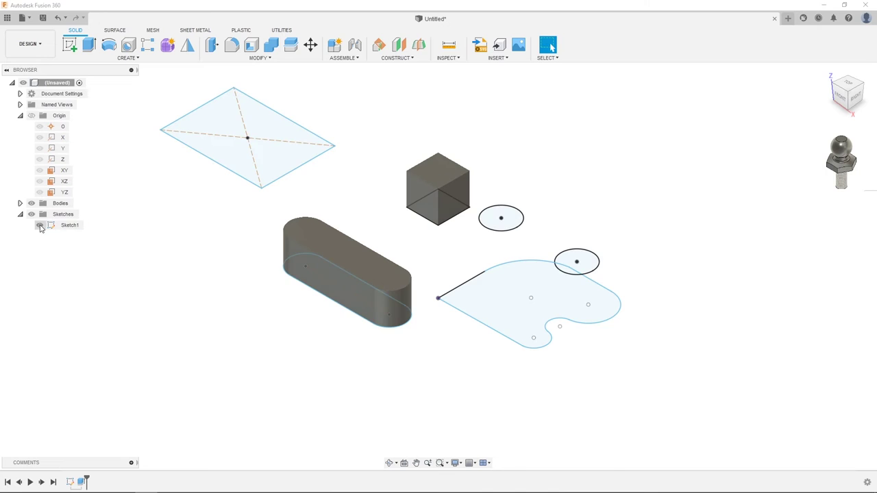
Start an extrusion of both sketch circles with a 50 mm distance
{"action": "left_click", "coordinate": [95, 48]}
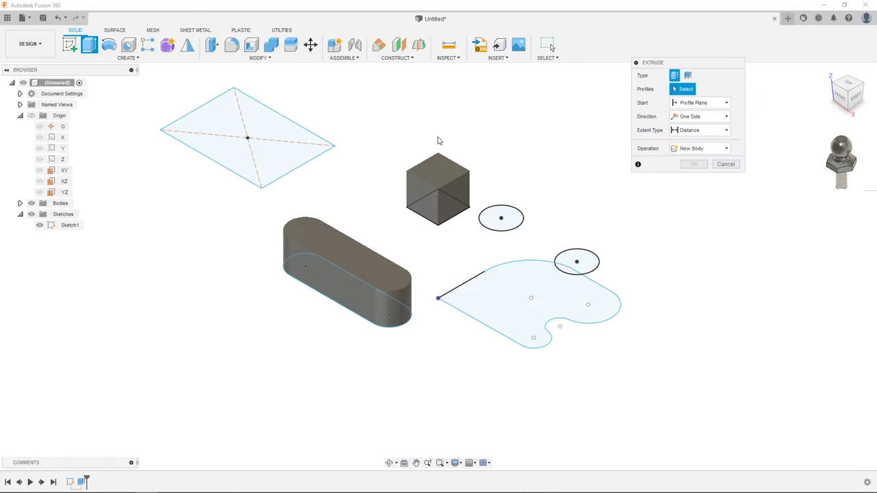
{"action": "left_click", "coordinate": [509, 218]}
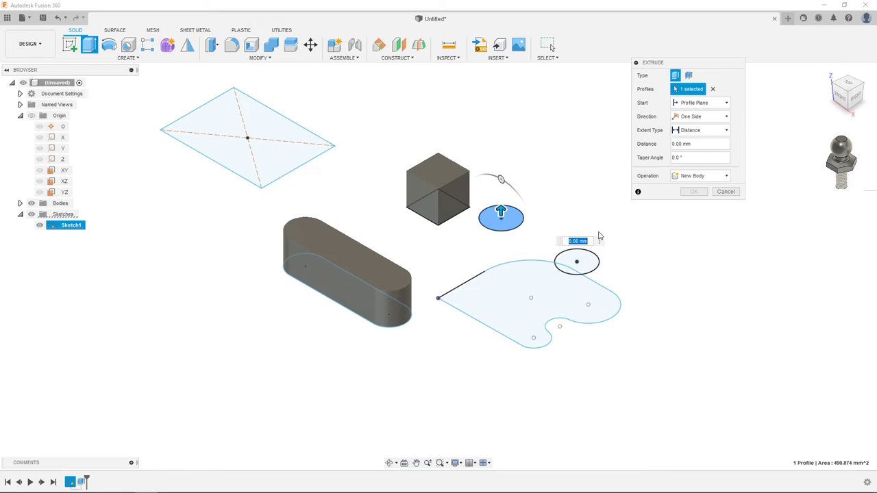
{"action": "left_click", "coordinate": [577, 268]}
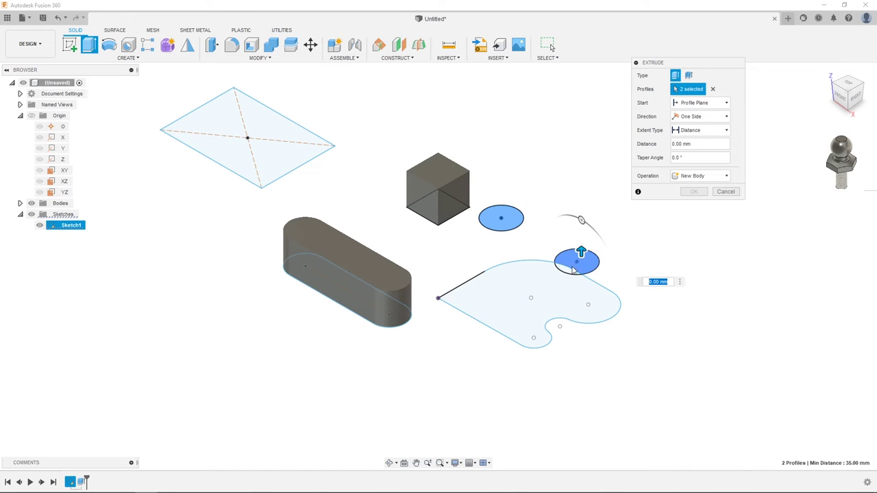
{"action": "left_click", "coordinate": [684, 144]}
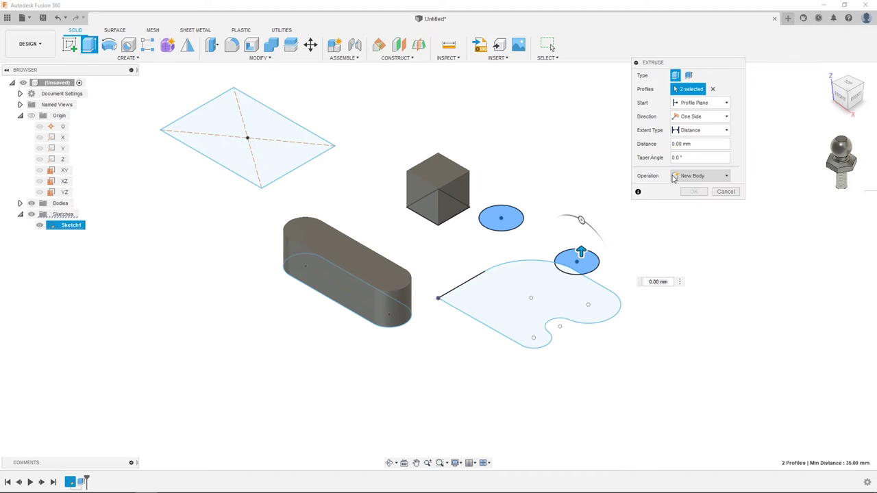
{"action": "key", "text": "Tab"}
Inspect the 50 mm cylinder preview, briefly adding then removing the circles' overlap region
{"action": "middle_click_drag", "start_coordinate": [658, 250], "coordinate": [661, 268], "text": "shift"}
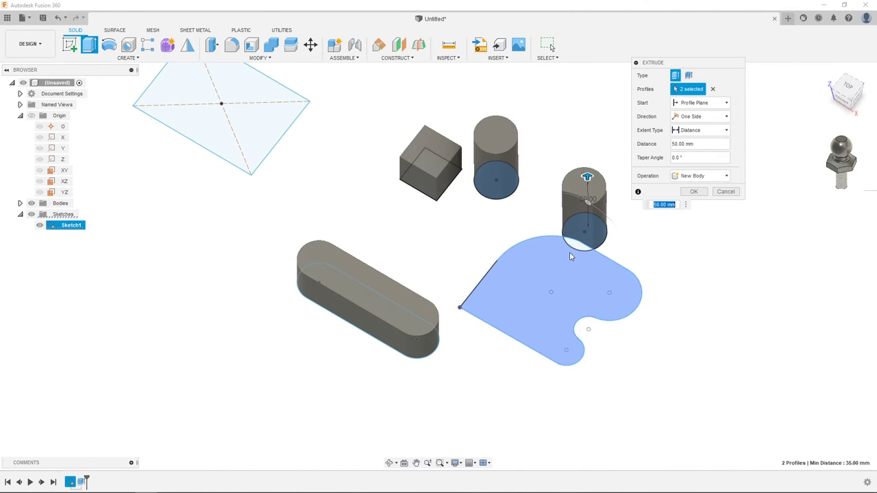
{"action": "scroll", "coordinate": [584, 248], "scroll_direction": "up", "scroll_amount": 1}
{"action": "scroll", "coordinate": [617, 251], "scroll_direction": "up", "scroll_amount": 1}
{"action": "scroll", "coordinate": [599, 230], "scroll_direction": "up", "scroll_amount": 1}
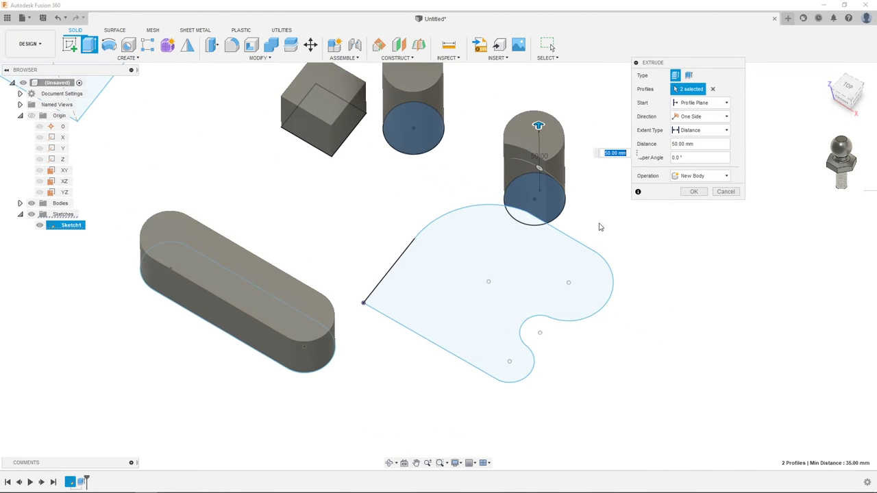
{"action": "scroll", "coordinate": [575, 222], "scroll_direction": "up", "scroll_amount": 2}
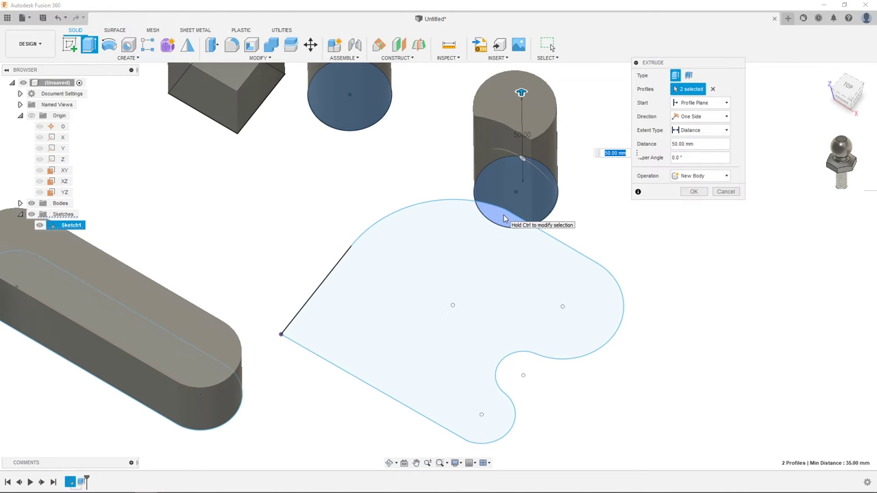
{"action": "mouse_move", "coordinate": [578, 209]}
{"action": "middle_mouse_down", "text": "shift"}
{"action": "mouse_move", "coordinate": [574, 235]}
{"action": "mouse_move", "coordinate": [574, 213]}
{"action": "middle_mouse_up", "text": "shift"}
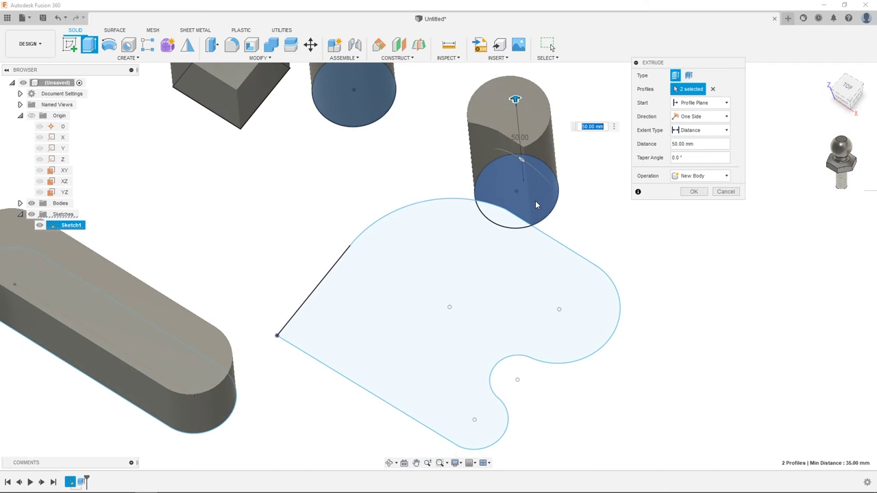
{"action": "left_click", "coordinate": [503, 220]}
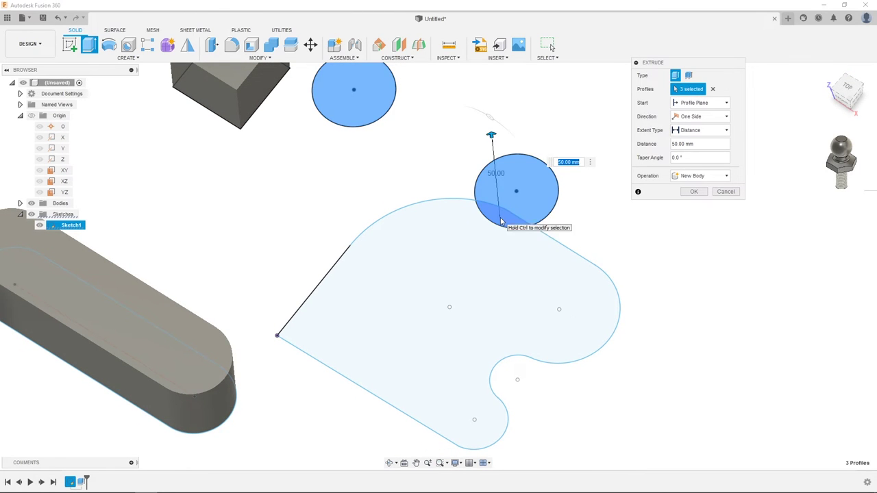
{"action": "left_click", "coordinate": [501, 221]}
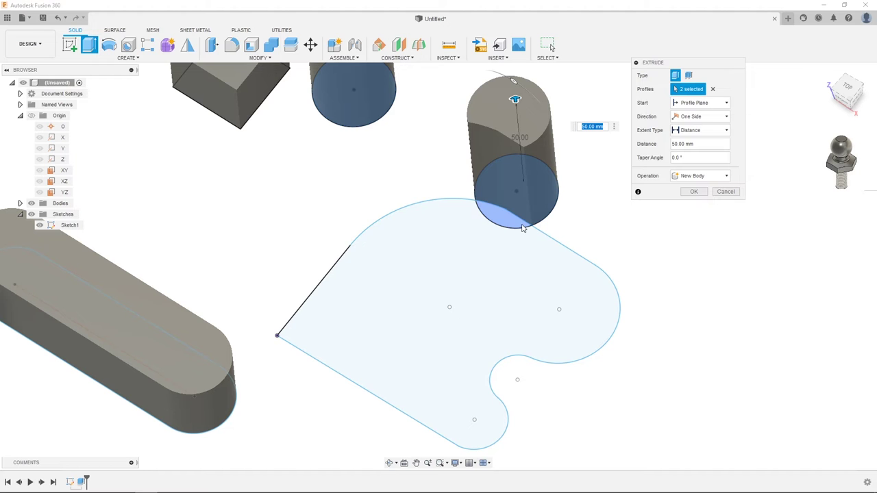
{"action": "left_click", "coordinate": [523, 229]}
{"action": "scroll", "coordinate": [523, 229], "scroll_direction": "down", "scroll_amount": 3}
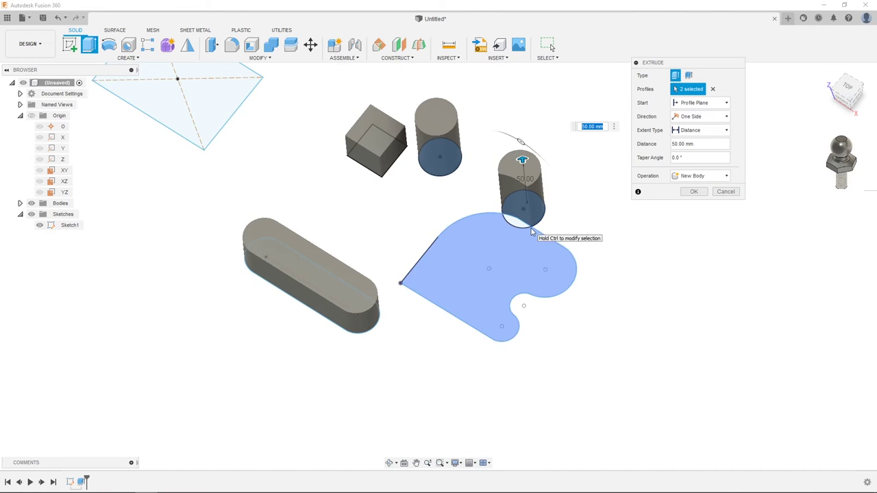
{"action": "mouse_move", "coordinate": [559, 203]}
{"action": "middle_mouse_down", "text": "shift"}
{"action": "mouse_move", "coordinate": [574, 201]}
{"action": "mouse_move", "coordinate": [571, 215]}
{"action": "middle_mouse_up", "text": "shift"}
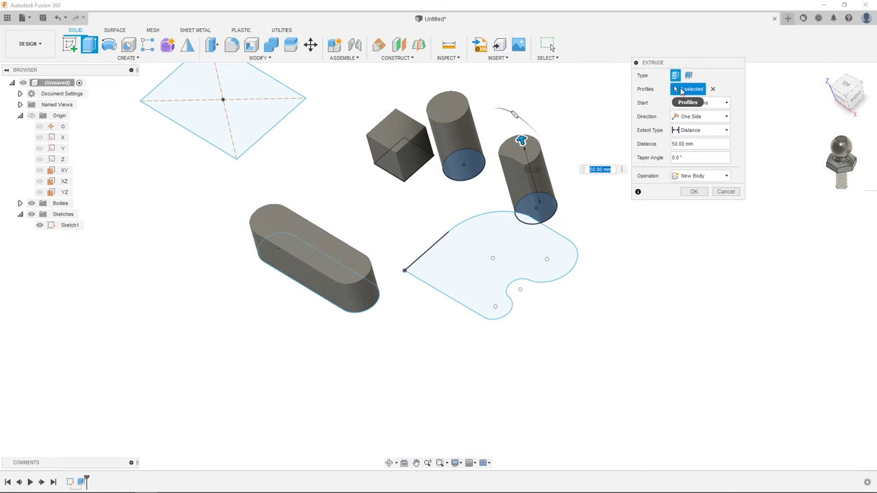
{"action": "left_click", "coordinate": [716, 104]}
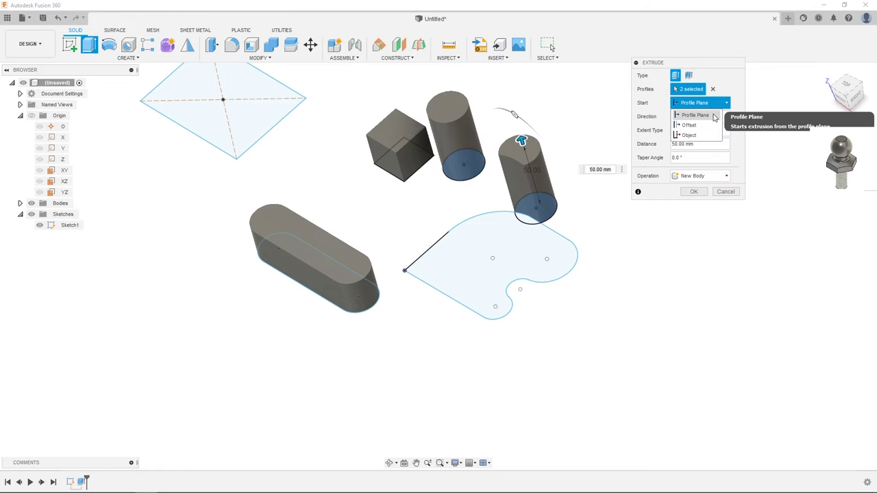
{"action": "left_click", "coordinate": [713, 116]}
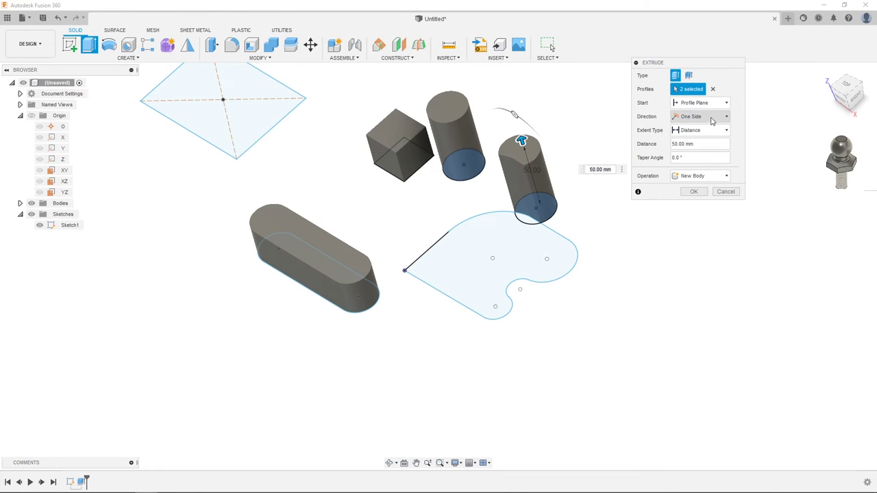
{"action": "left_click", "coordinate": [712, 122]}
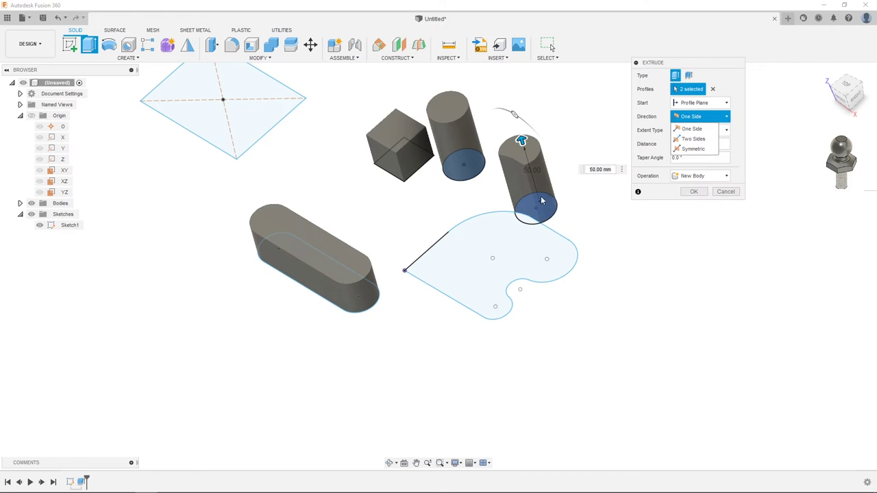
{"action": "left_click", "coordinate": [694, 129]}
{"action": "left_click", "coordinate": [703, 117]}
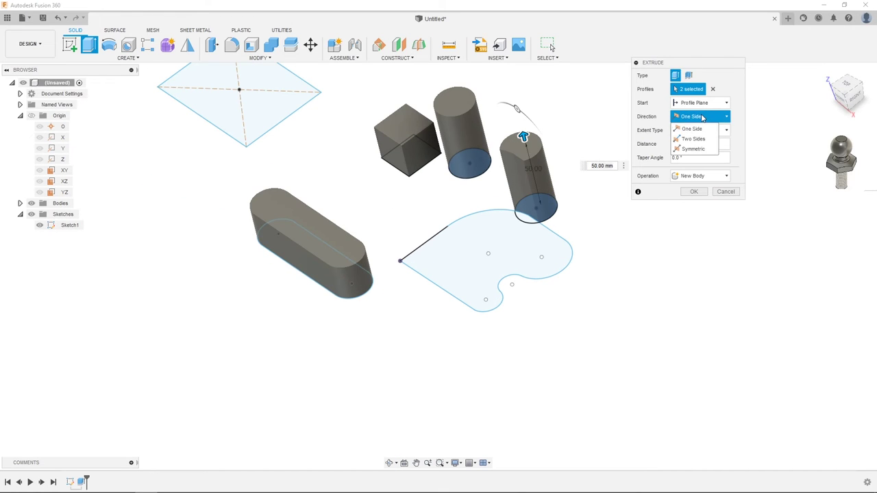
{"action": "left_click", "coordinate": [702, 142]}
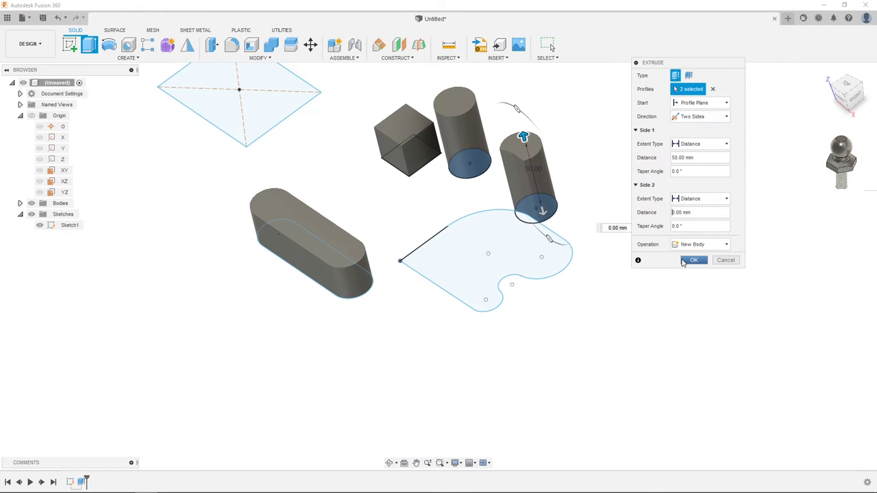
{"action": "type", "text": "10"}
{"action": "mouse_move", "coordinate": [613, 298]}
{"action": "middle_mouse_down", "text": "shift"}
{"action": "mouse_move", "coordinate": [610, 270]}
{"action": "mouse_move", "coordinate": [613, 288]}
{"action": "middle_mouse_up", "text": "shift"}
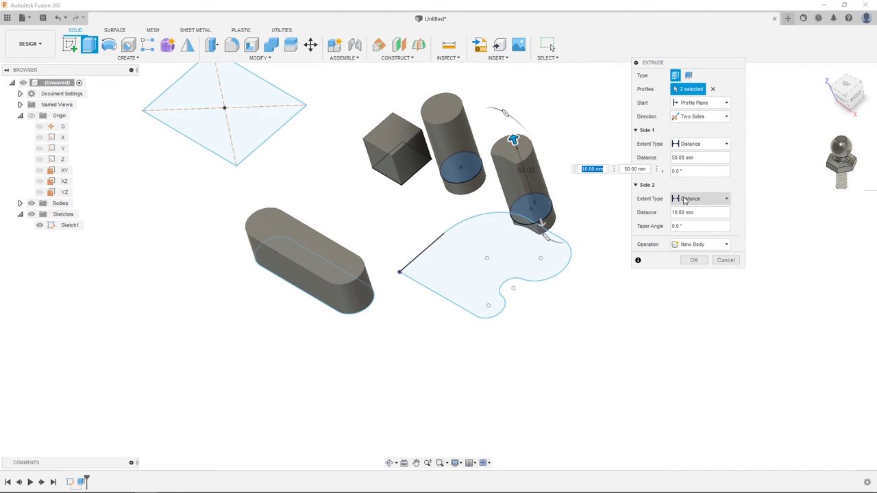
{"action": "left_click", "coordinate": [694, 121]}
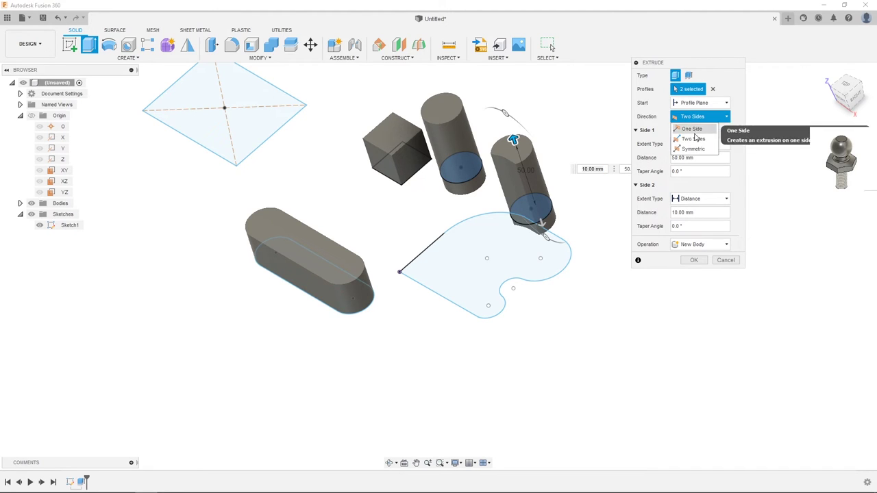
{"action": "left_click", "coordinate": [695, 150]}
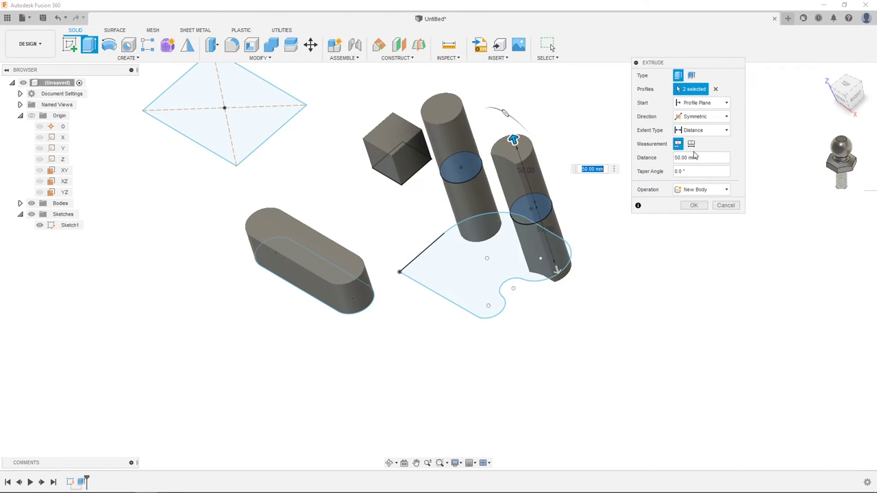
{"action": "mouse_move", "coordinate": [554, 197]}
{"action": "middle_mouse_down", "text": "shift"}
{"action": "mouse_move", "coordinate": [549, 180]}
{"action": "mouse_move", "coordinate": [555, 188]}
{"action": "middle_mouse_up", "text": "shift"}
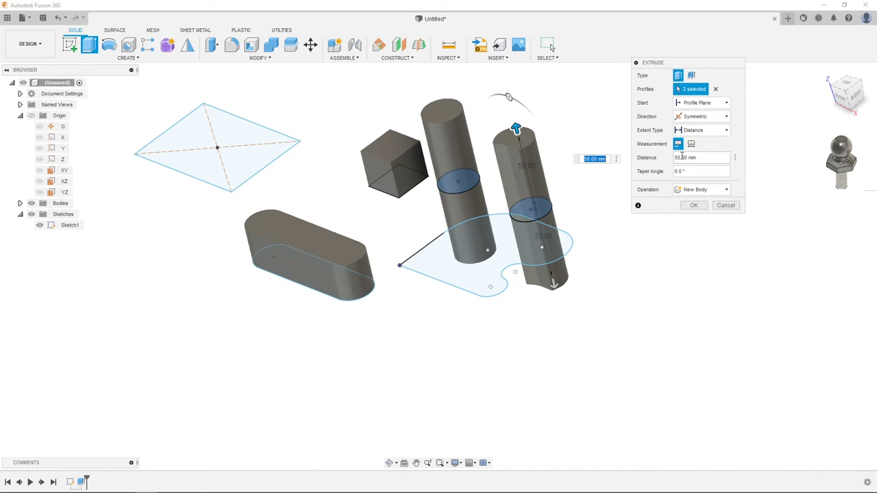
{"action": "mouse_move", "coordinate": [678, 144]}
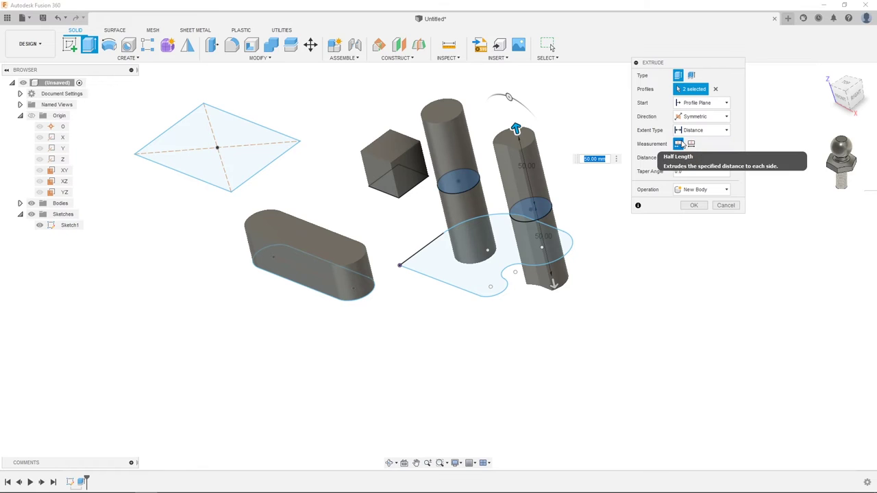
{"action": "left_click", "coordinate": [691, 144]}
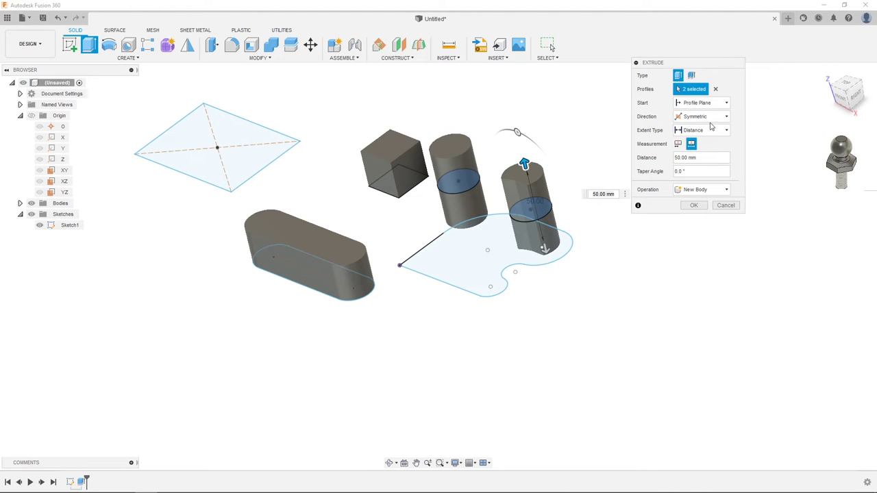
{"action": "left_click", "coordinate": [713, 117]}
Return to a one-direction extrusion and apply a 15° taper to the two circles
{"action": "left_click", "coordinate": [693, 129]}
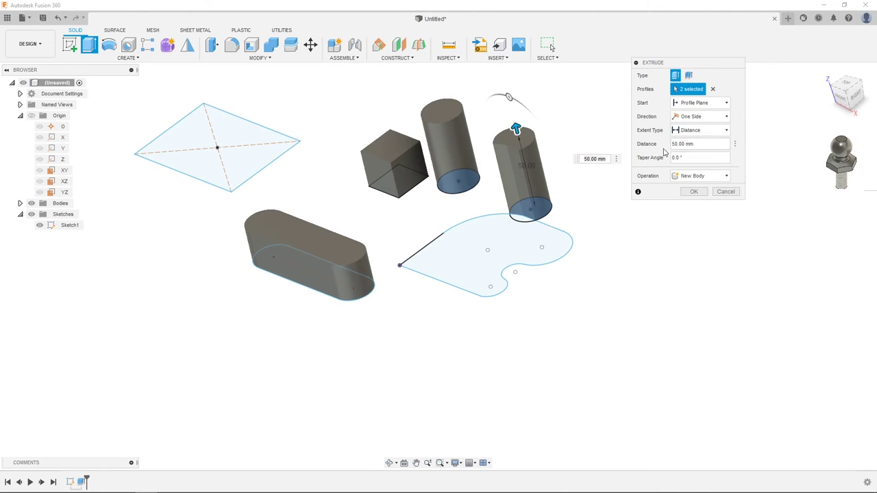
{"action": "middle_click_drag", "start_coordinate": [599, 186], "coordinate": [599, 204], "text": "shift"}
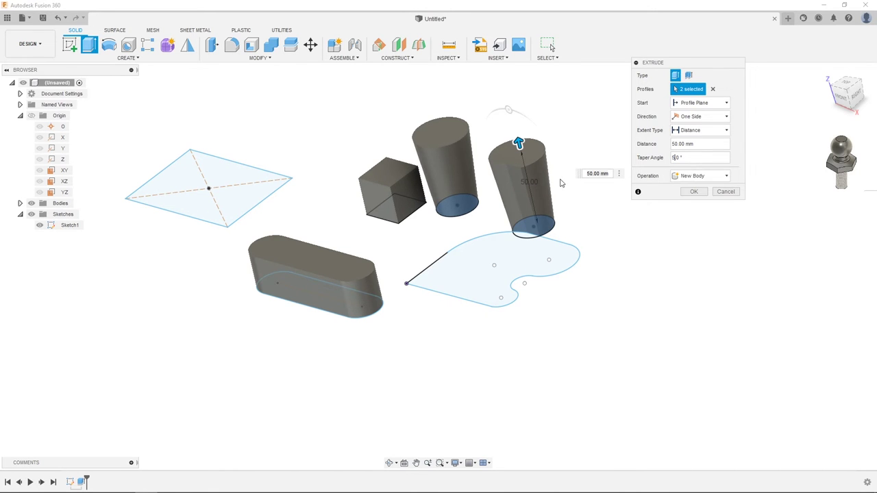
{"action": "middle_click_drag", "start_coordinate": [562, 183], "coordinate": [546, 197], "text": "shift"}
{"action": "scroll", "coordinate": [547, 199], "scroll_direction": "up", "scroll_amount": 3}
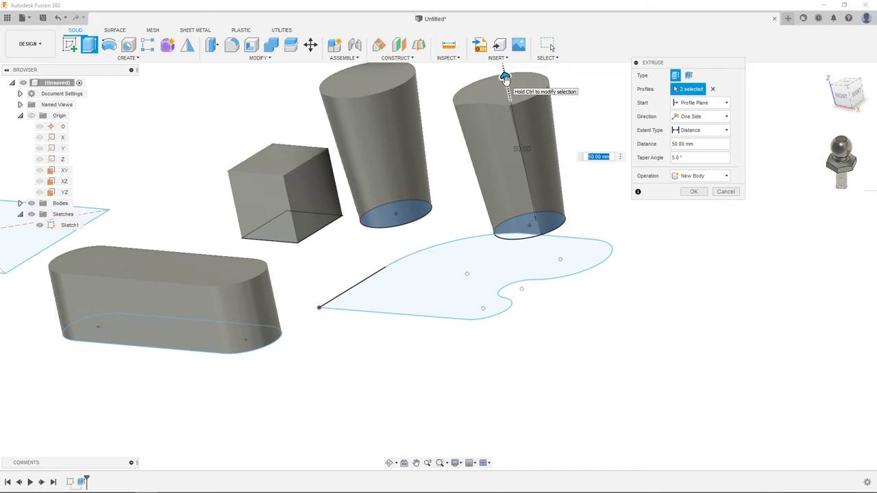
{"action": "middle_click_drag", "start_coordinate": [509, 87], "coordinate": [507, 144]}
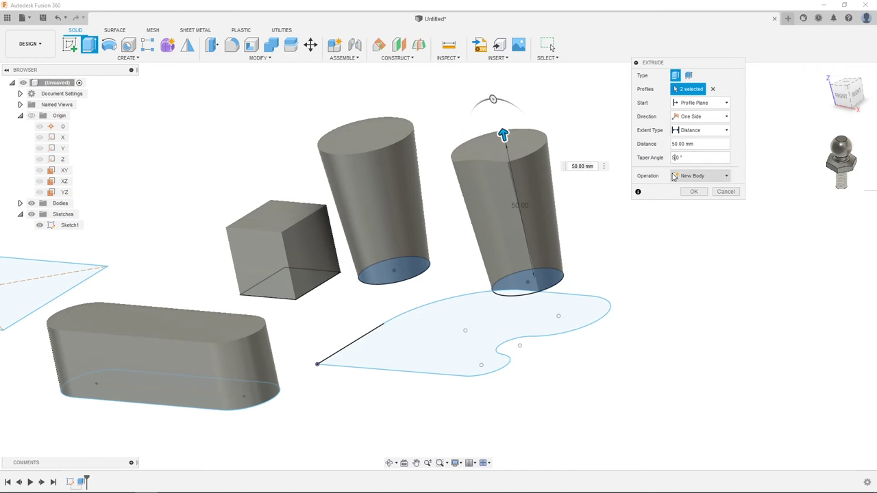
{"action": "mouse_move", "coordinate": [610, 203]}
{"action": "middle_mouse_down", "text": "shift"}
{"action": "mouse_move", "coordinate": [598, 247]}
{"action": "mouse_move", "coordinate": [607, 221]}
{"action": "middle_mouse_up", "text": "shift"}
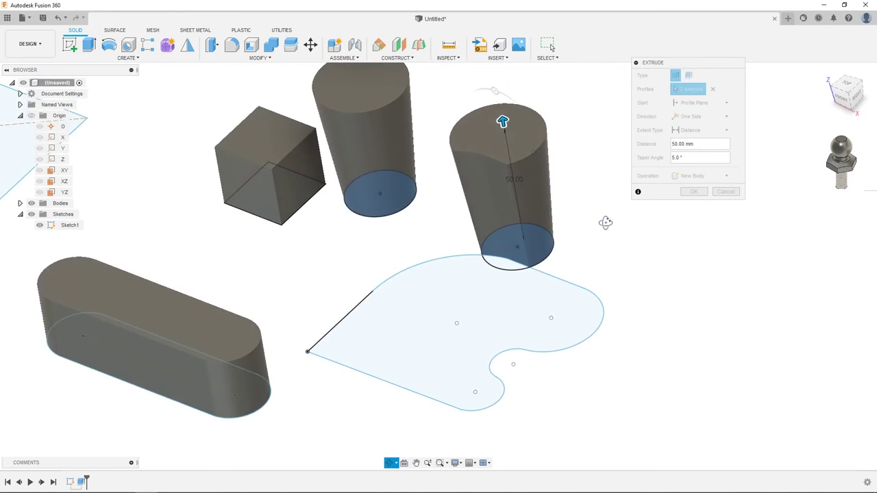
{"action": "left_click", "coordinate": [846, 98]}
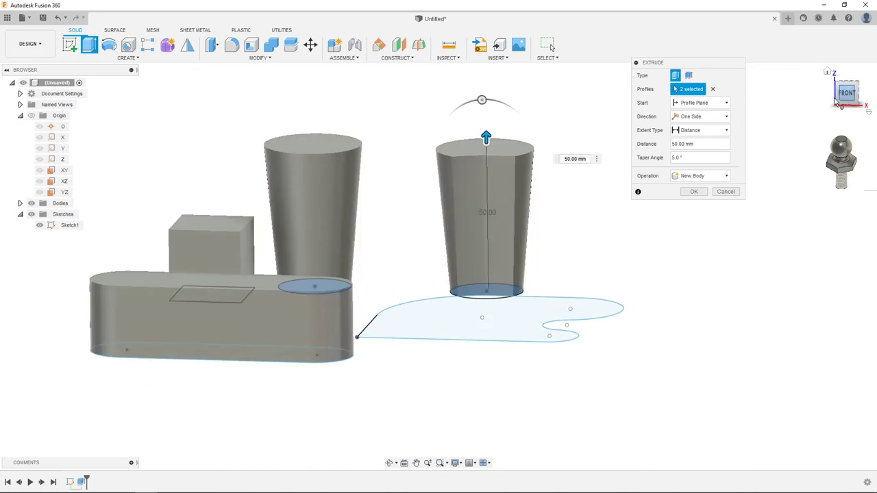
{"action": "mouse_move", "coordinate": [546, 191]}
{"action": "middle_mouse_down", "text": "shift"}
{"action": "mouse_move", "coordinate": [589, 212]}
{"action": "mouse_move", "coordinate": [565, 228]}
{"action": "middle_mouse_up", "text": "shift"}
{"action": "scroll", "coordinate": [565, 228], "scroll_direction": "up", "scroll_amount": 3}
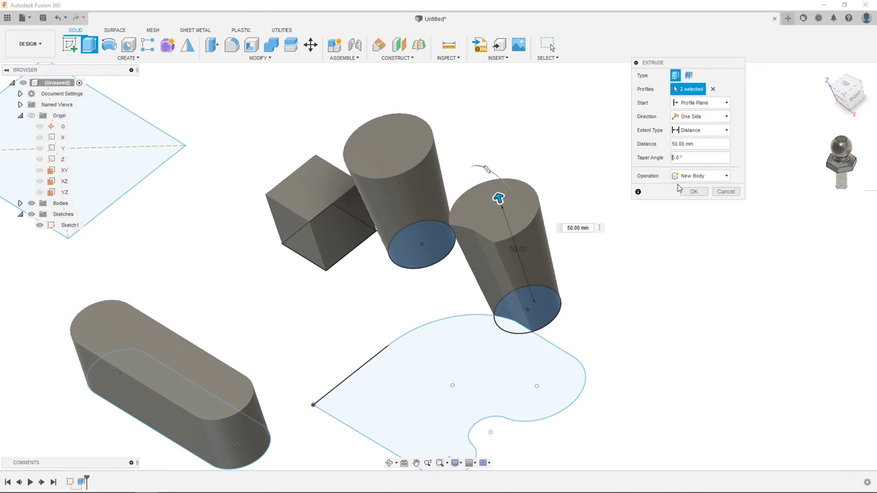
{"action": "key", "text": "Return"}
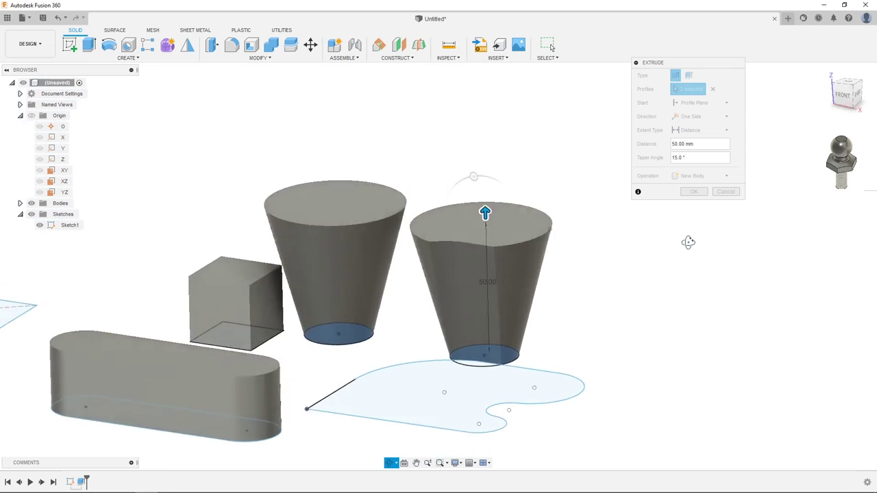
Inspect the flared 15° cones from several angles and select the taper value for replacement
{"action": "left_click", "coordinate": [679, 159]}
{"action": "left_click", "coordinate": [735, 158]}
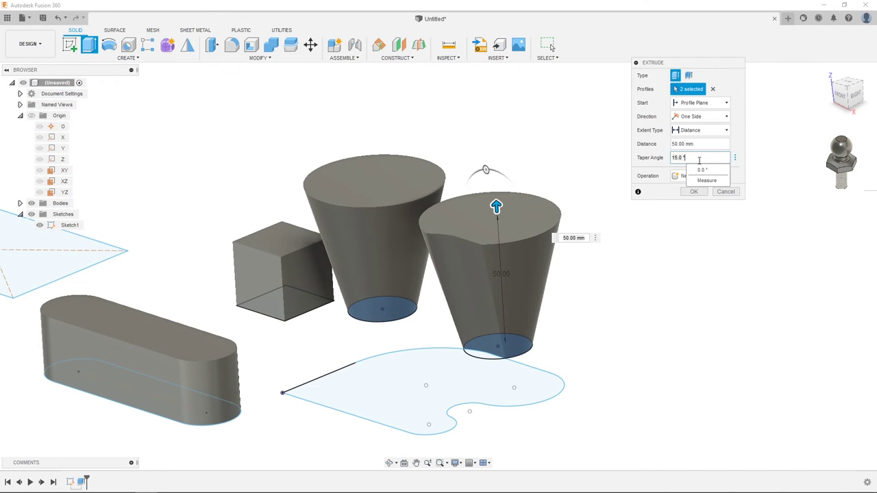
{"action": "key", "text": "Escape"}
{"action": "middle_click_drag", "start_coordinate": [490, 169], "coordinate": [488, 178], "text": "shift"}
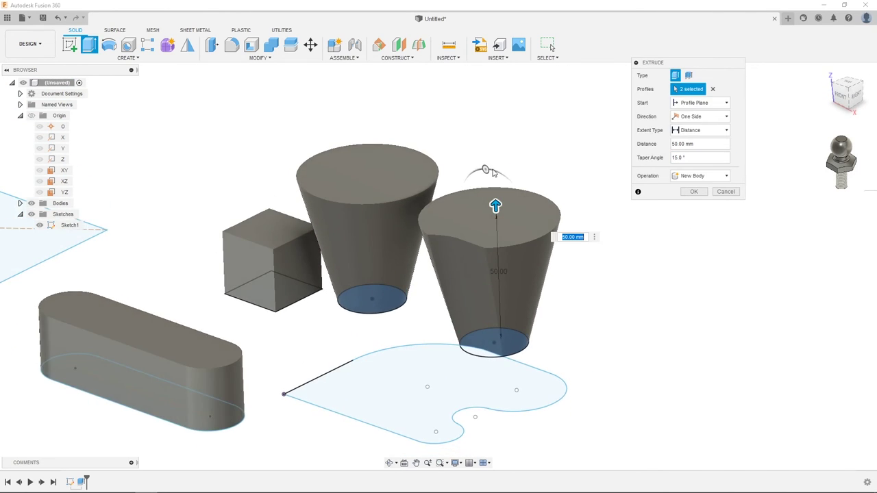
{"action": "scroll", "coordinate": [487, 180], "scroll_direction": "down", "scroll_amount": 3}
{"action": "mouse_move", "coordinate": [362, 146]}
{"action": "middle_mouse_down", "text": "shift"}
{"action": "mouse_move", "coordinate": [413, 157]}
{"action": "mouse_move", "coordinate": [409, 180]}
{"action": "middle_mouse_up", "text": "shift"}
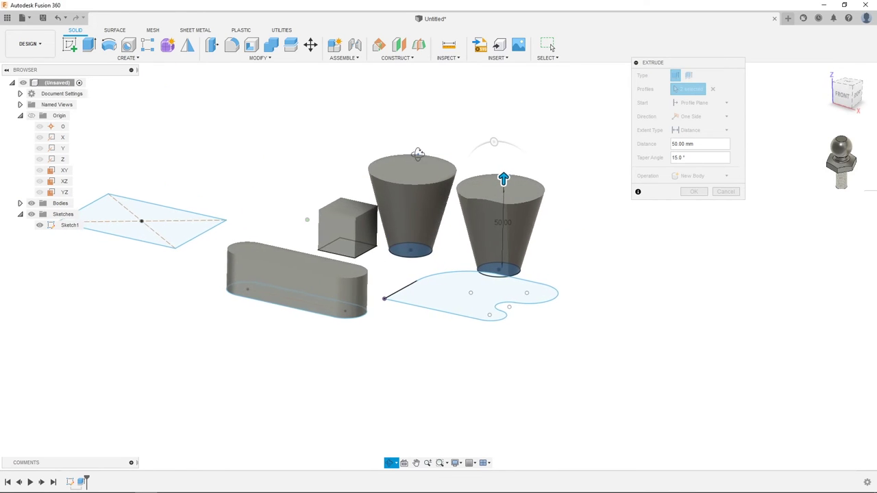
{"action": "middle_click_drag", "start_coordinate": [409, 180], "coordinate": [459, 216]}
{"action": "left_click", "coordinate": [677, 158]}
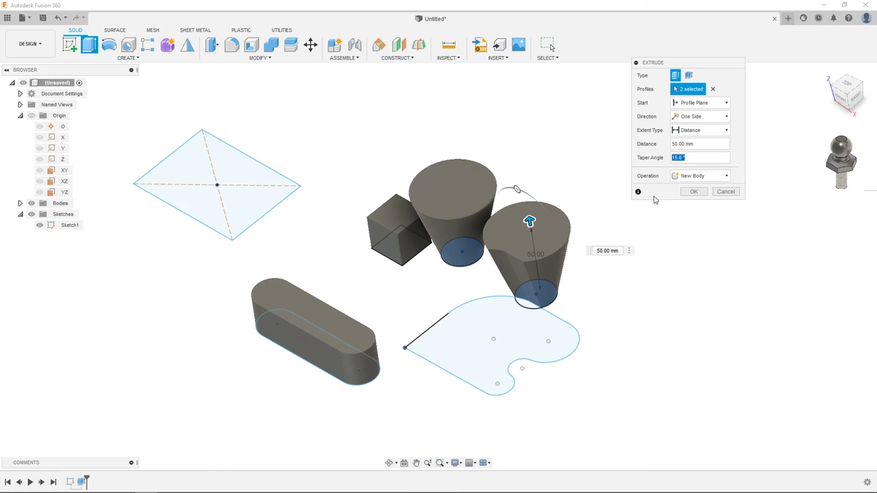
Steepen the two cones' taper angle to 30°
{"action": "type", "text": "30"}
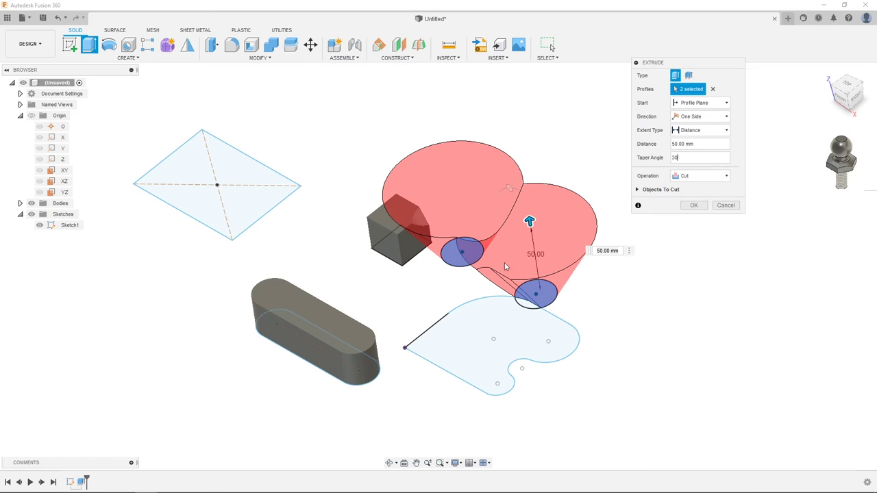
{"action": "key", "text": "Return"}
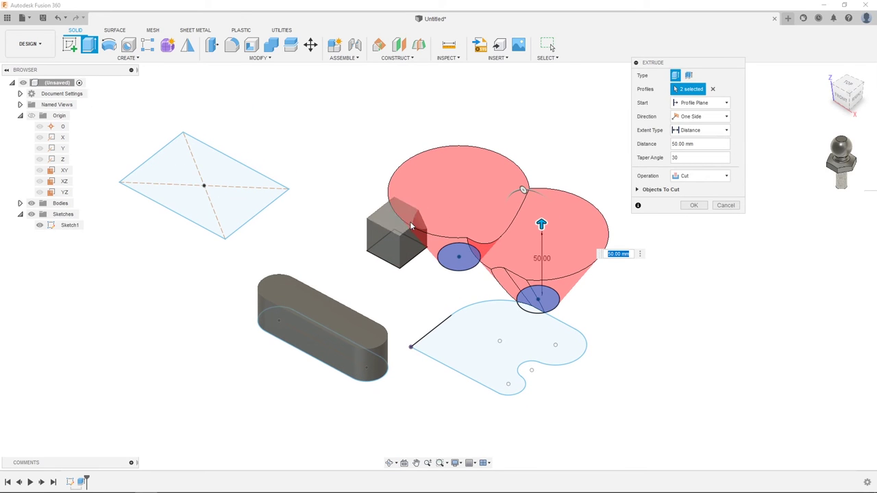
{"action": "middle_click_drag", "start_coordinate": [428, 242], "coordinate": [418, 226], "text": "shift"}
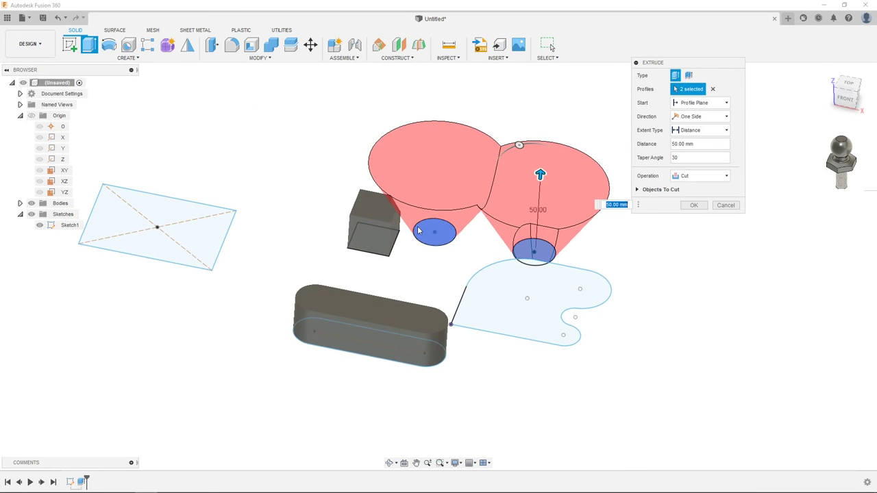
{"action": "scroll", "coordinate": [417, 226], "scroll_direction": "up", "scroll_amount": 2}
{"action": "scroll", "coordinate": [386, 224], "scroll_direction": "up", "scroll_amount": 3}
{"action": "mouse_move", "coordinate": [428, 189]}
{"action": "middle_mouse_down", "text": "shift"}
{"action": "mouse_move", "coordinate": [418, 204]}
{"action": "mouse_move", "coordinate": [425, 188]}
{"action": "middle_mouse_up", "text": "shift"}
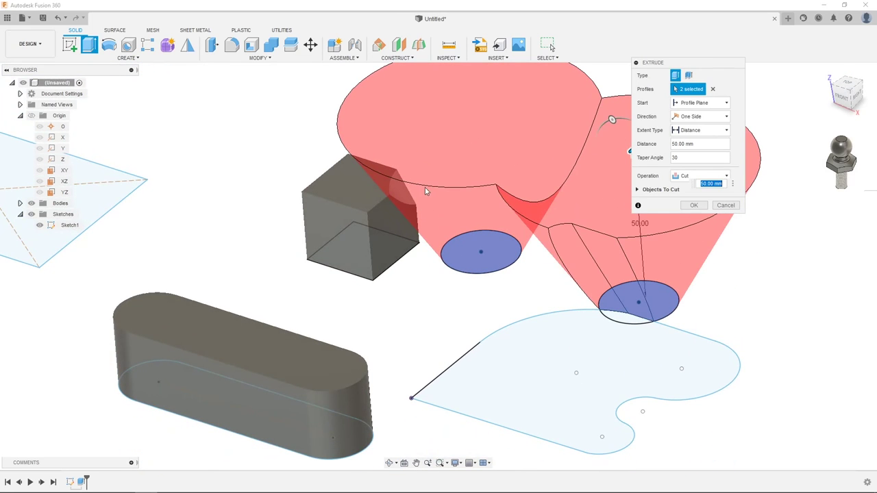
Change the extrude operation from Cut to Join
{"action": "left_click", "coordinate": [691, 180]}
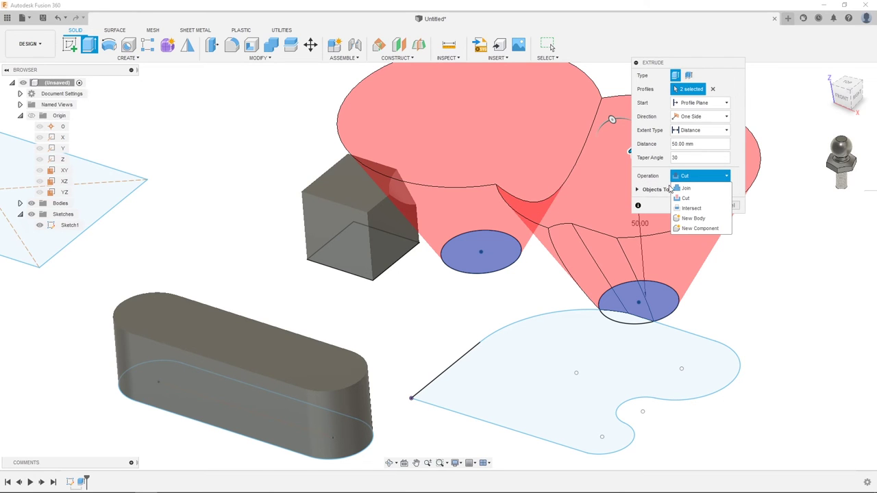
{"action": "left_click", "coordinate": [686, 188]}
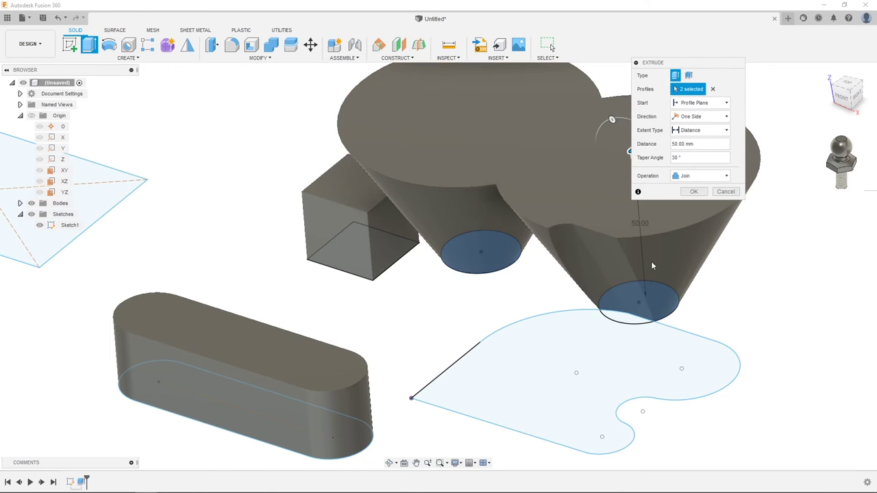
{"action": "mouse_move", "coordinate": [600, 254]}
{"action": "middle_mouse_down", "text": "shift"}
{"action": "mouse_move", "coordinate": [593, 214]}
{"action": "mouse_move", "coordinate": [514, 230]}
{"action": "mouse_move", "coordinate": [513, 249]}
{"action": "mouse_move", "coordinate": [525, 226]}
{"action": "middle_mouse_up", "text": "shift"}
{"action": "left_click", "coordinate": [699, 176]}
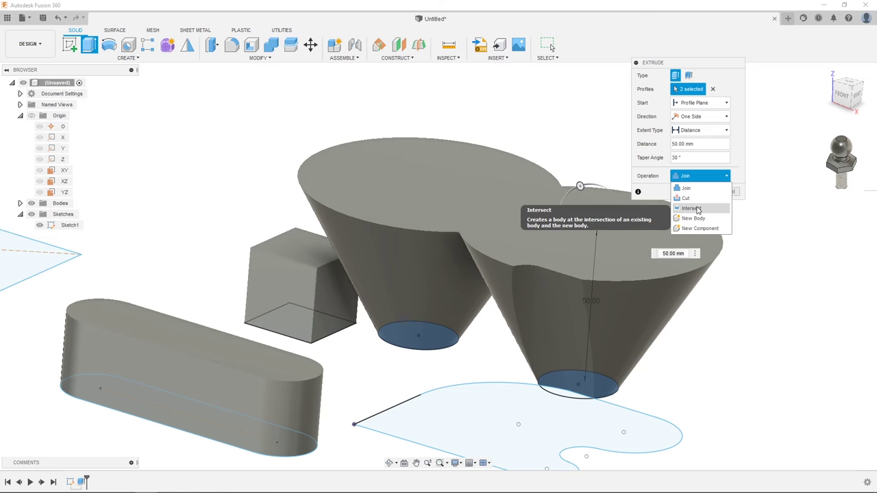
{"action": "left_click", "coordinate": [693, 208]}
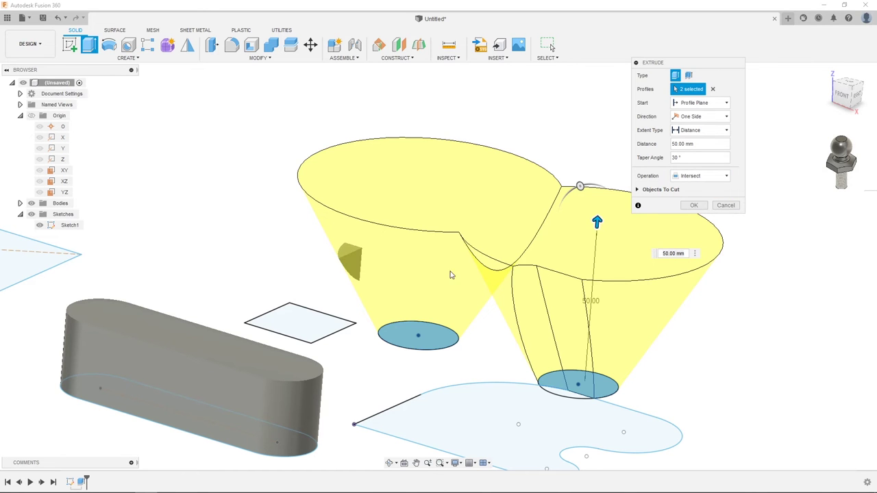
{"action": "middle_click_drag", "start_coordinate": [455, 255], "coordinate": [481, 240]}
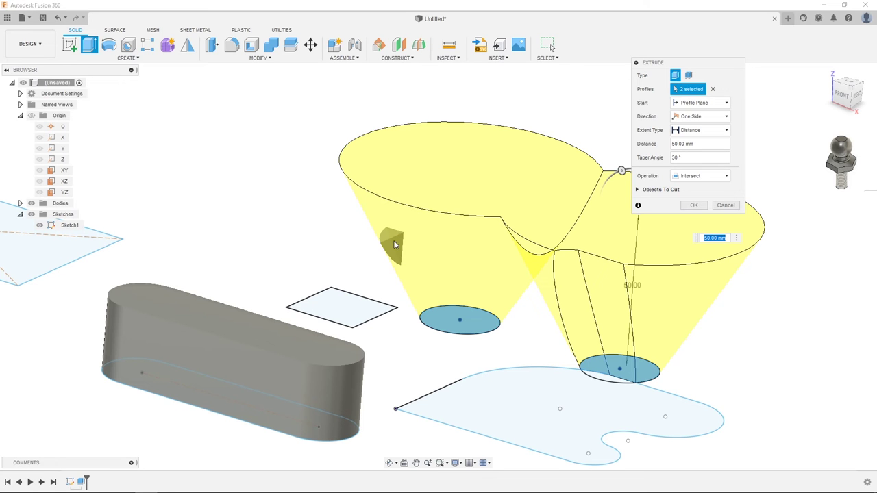
{"action": "scroll", "coordinate": [394, 245], "scroll_direction": "up", "scroll_amount": 3}
{"action": "scroll", "coordinate": [394, 245], "scroll_direction": "up", "scroll_amount": 2}
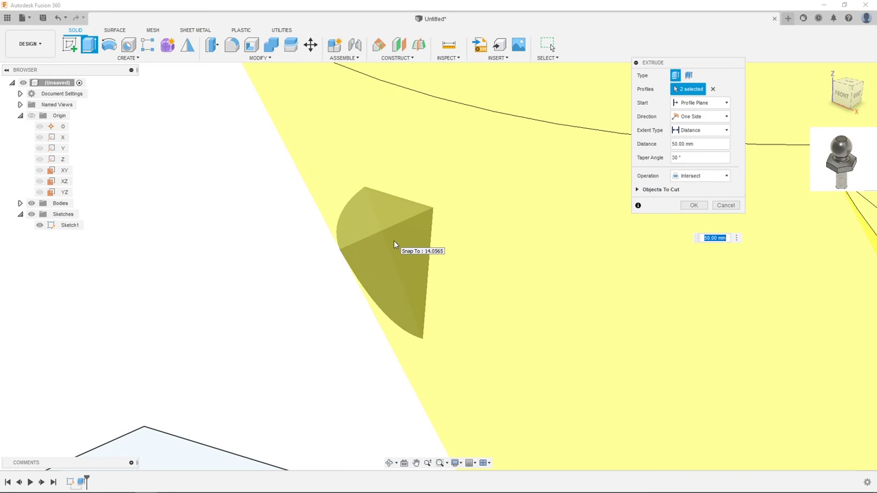
{"action": "scroll", "coordinate": [394, 245], "scroll_direction": "down", "scroll_amount": 2}
{"action": "scroll", "coordinate": [394, 245], "scroll_direction": "down", "scroll_amount": 2}
{"action": "scroll", "coordinate": [394, 245], "scroll_direction": "down", "scroll_amount": 2}
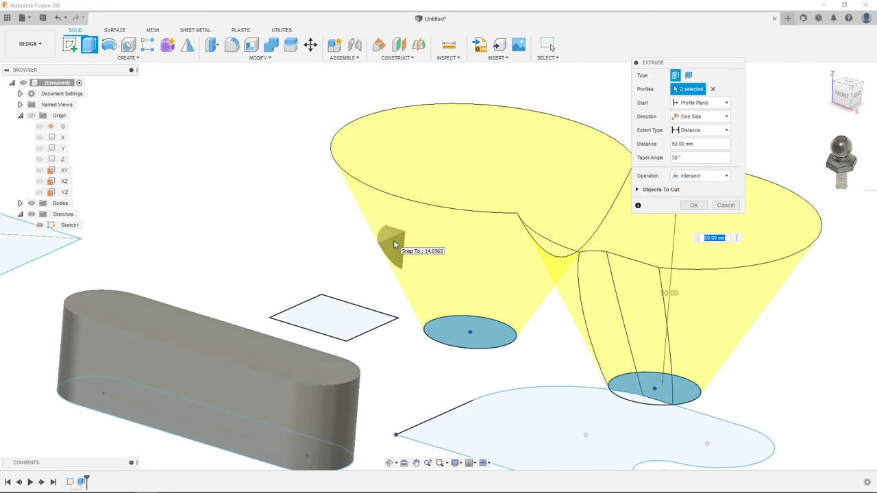
{"action": "scroll", "coordinate": [394, 245], "scroll_direction": "down", "scroll_amount": 2}
{"action": "middle_click_drag", "start_coordinate": [394, 245], "coordinate": [462, 239], "text": "shift"}
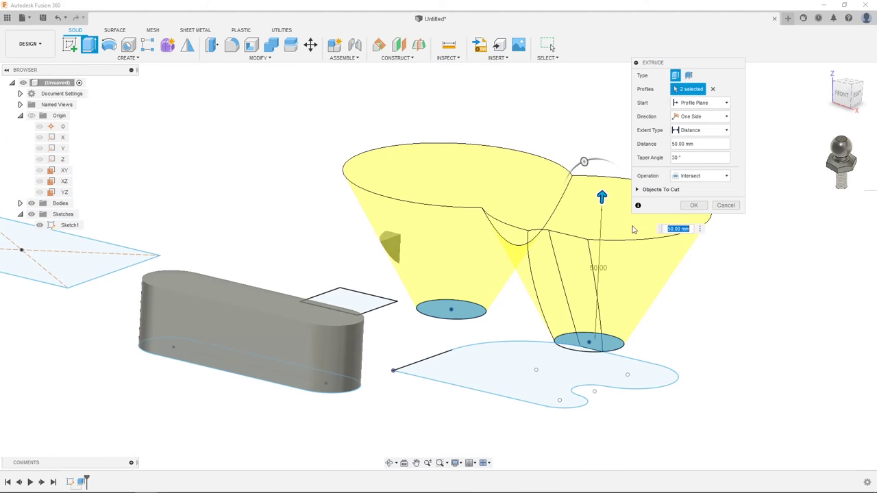
{"action": "left_click", "coordinate": [689, 178]}
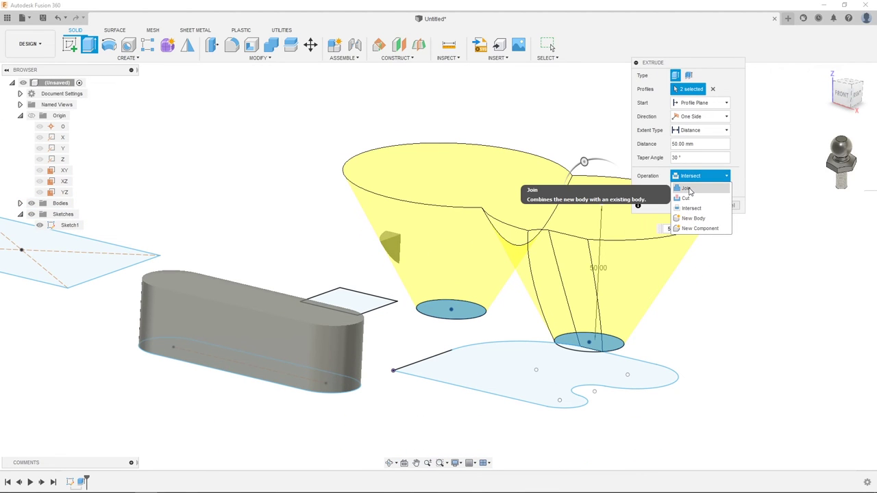
{"action": "left_click", "coordinate": [689, 191]}
{"action": "mouse_move", "coordinate": [555, 234]}
{"action": "middle_mouse_down", "text": "shift"}
{"action": "mouse_move", "coordinate": [541, 274]}
{"action": "mouse_move", "coordinate": [548, 233]}
{"action": "mouse_move", "coordinate": [559, 265]}
{"action": "mouse_move", "coordinate": [560, 247]}
{"action": "middle_mouse_up", "text": "shift"}
Switch the extrusion direction to Two Sides, keeping Side 1 at 50 mm and 30°
{"action": "left_click", "coordinate": [699, 117]}
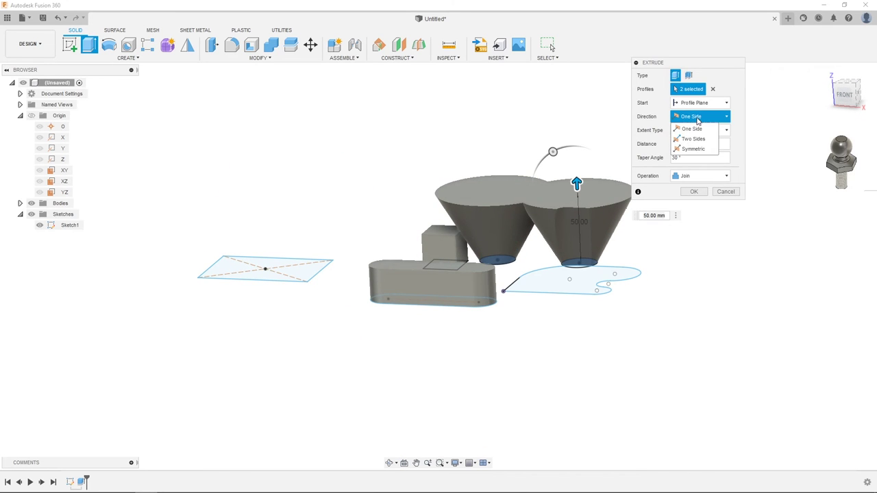
{"action": "left_click", "coordinate": [693, 139]}
{"action": "mouse_move", "coordinate": [576, 295]}
{"action": "middle_mouse_down", "text": "shift"}
{"action": "mouse_move", "coordinate": [575, 274]}
{"action": "mouse_move", "coordinate": [654, 246]}
{"action": "middle_mouse_up", "text": "shift"}
{"action": "middle_click_drag", "start_coordinate": [597, 266], "coordinate": [555, 226], "text": "shift"}
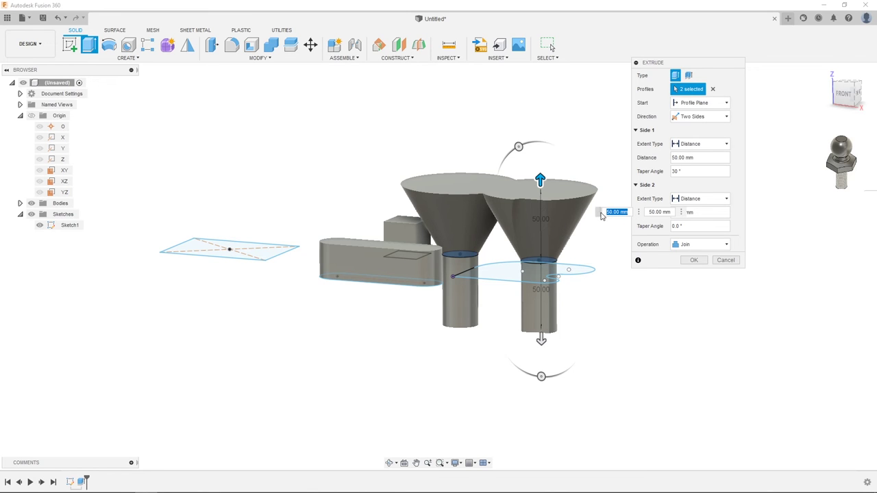
{"action": "middle_click_drag", "start_coordinate": [578, 163], "coordinate": [560, 265], "text": "shift"}
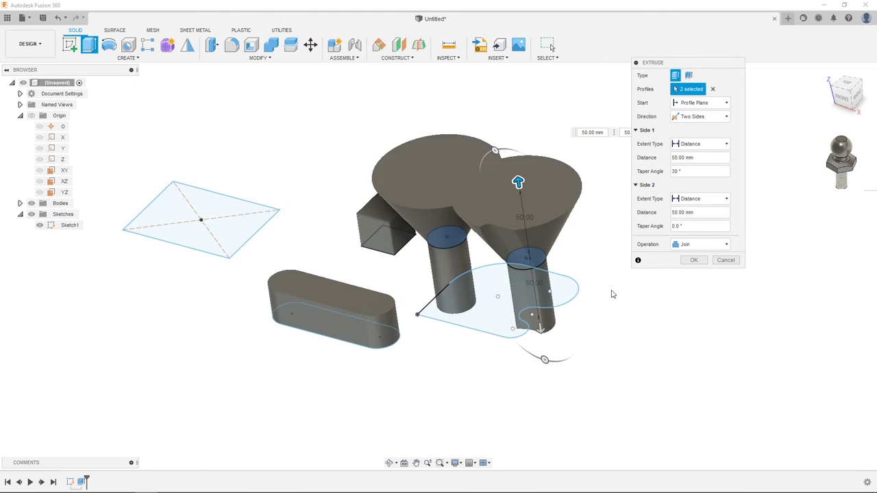
{"action": "scroll", "coordinate": [612, 290], "scroll_direction": "up", "scroll_amount": 2}
{"action": "scroll", "coordinate": [603, 281], "scroll_direction": "up", "scroll_amount": 1}
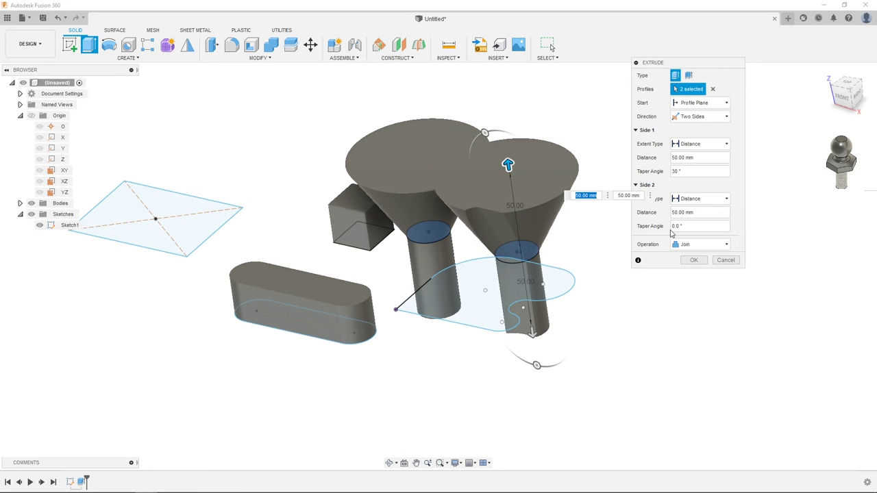
Give Side 2 a 50 mm distance and −10° taper so the cones point downward
{"action": "left_click", "coordinate": [671, 229]}
{"action": "type", "text": "1"}
{"action": "mouse_move", "coordinate": [608, 279]}
{"action": "middle_mouse_down", "text": "shift"}
{"action": "mouse_move", "coordinate": [593, 249]}
{"action": "mouse_move", "coordinate": [573, 270]}
{"action": "middle_mouse_up", "text": "shift"}
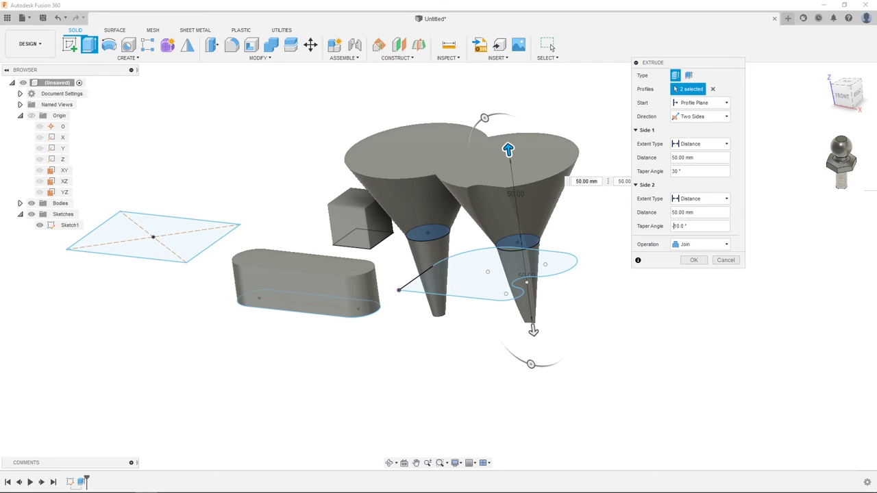
{"action": "middle_click_drag", "start_coordinate": [610, 299], "coordinate": [663, 244], "text": "shift"}
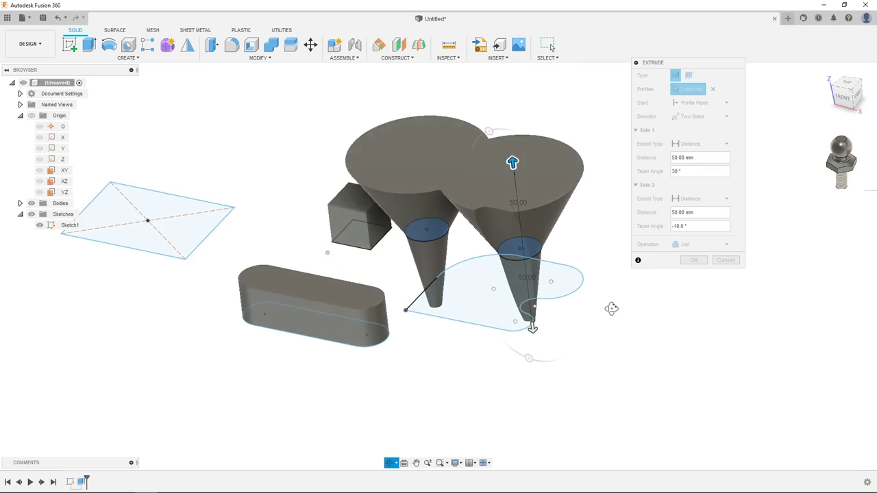
{"action": "left_click", "coordinate": [676, 226]}
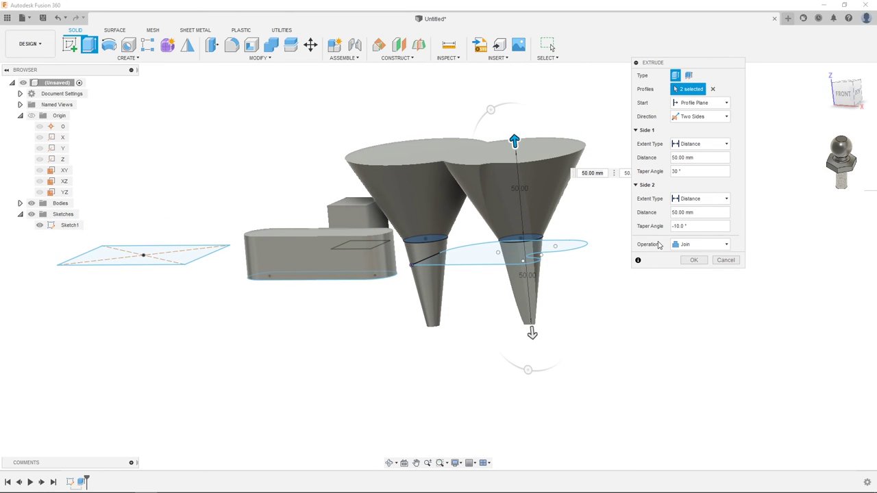
{"action": "mouse_move", "coordinate": [613, 263]}
{"action": "middle_mouse_down", "text": "shift"}
{"action": "mouse_move", "coordinate": [574, 275]}
{"action": "mouse_move", "coordinate": [613, 274]}
{"action": "mouse_move", "coordinate": [623, 317]}
{"action": "mouse_move", "coordinate": [613, 323]}
{"action": "mouse_move", "coordinate": [631, 300]}
{"action": "mouse_move", "coordinate": [674, 295]}
{"action": "middle_mouse_up", "text": "shift"}
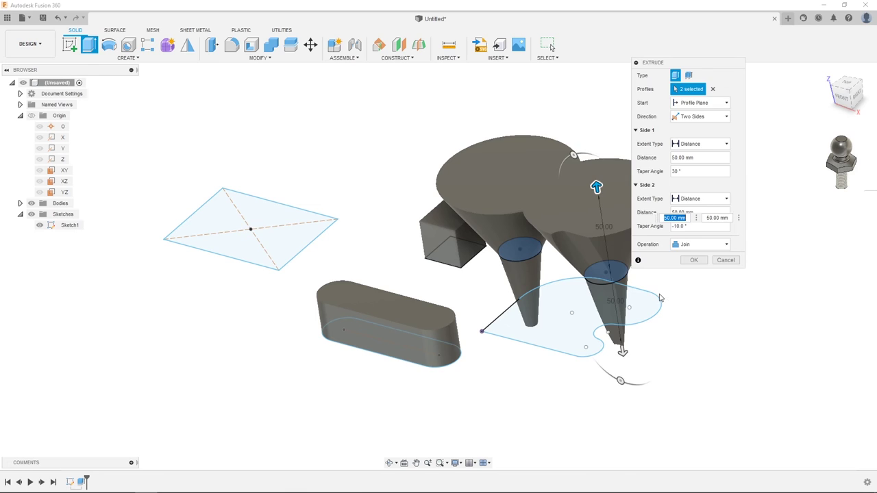
{"action": "middle_click_drag", "start_coordinate": [750, 268], "coordinate": [695, 275]}
{"action": "middle_click_drag", "start_coordinate": [476, 254], "coordinate": [531, 263]}
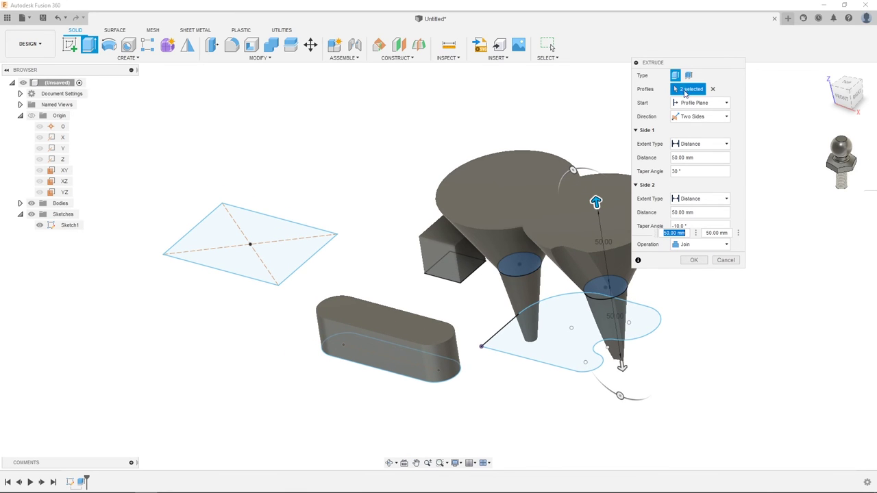
Add the rectangle profile to the two-sided tapered extrusion and create the three funnel solids
{"action": "left_click", "coordinate": [684, 94]}
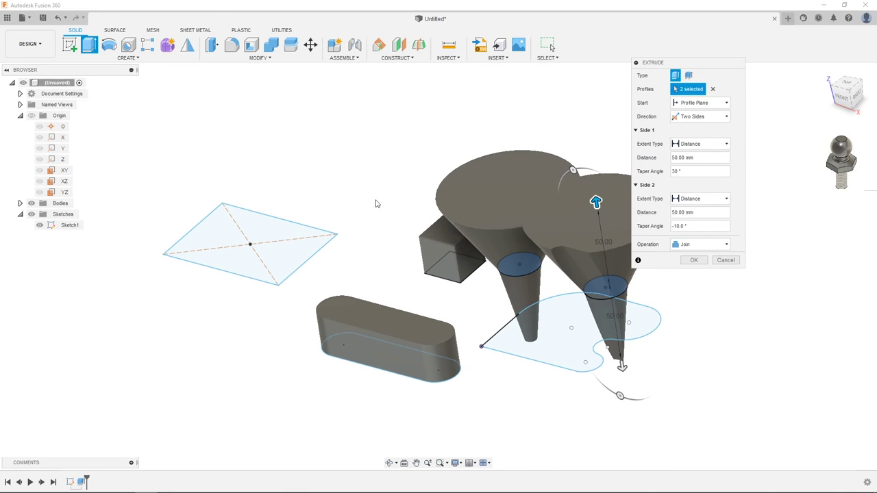
{"action": "left_click", "coordinate": [296, 240]}
{"action": "mouse_move", "coordinate": [378, 255]}
{"action": "middle_mouse_down", "text": "shift"}
{"action": "mouse_move", "coordinate": [393, 255]}
{"action": "mouse_move", "coordinate": [457, 189]}
{"action": "mouse_move", "coordinate": [478, 233]}
{"action": "mouse_move", "coordinate": [524, 251]}
{"action": "middle_mouse_up", "text": "shift"}
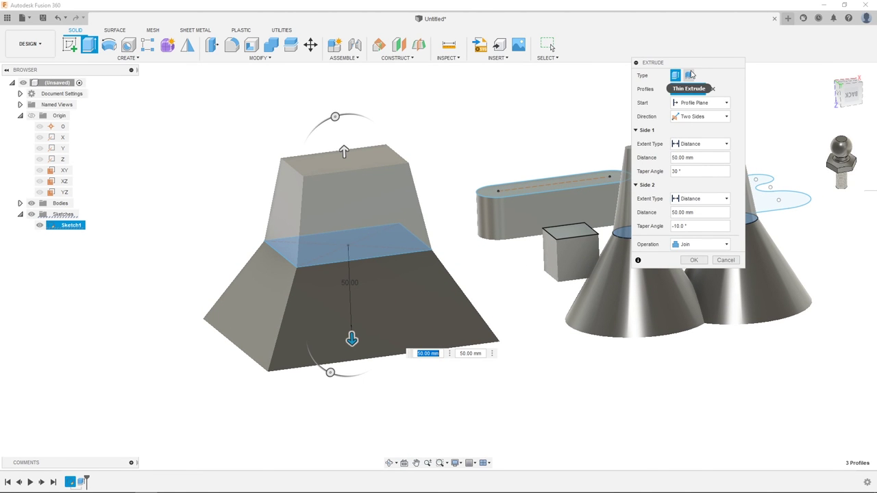
{"action": "mouse_move", "coordinate": [544, 178]}
{"action": "middle_mouse_down", "text": "shift"}
{"action": "mouse_move", "coordinate": [492, 310]}
{"action": "mouse_move", "coordinate": [625, 325]}
{"action": "middle_mouse_up", "text": "shift"}
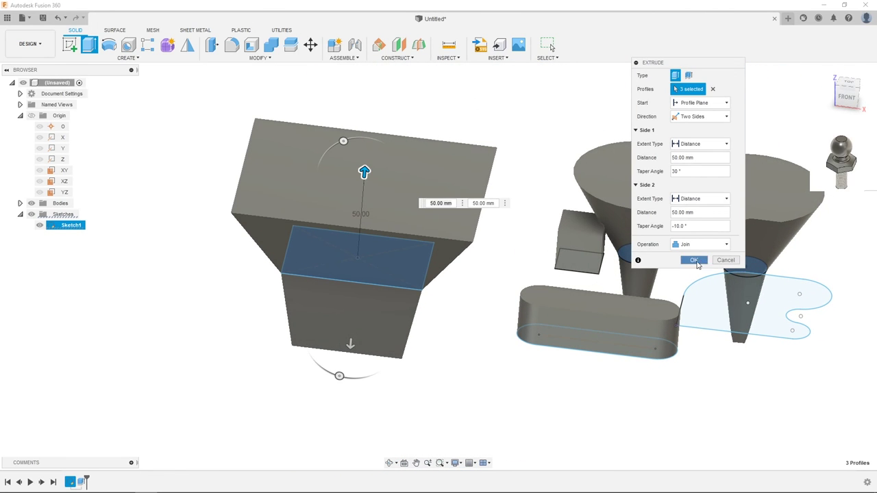
{"action": "left_click", "coordinate": [694, 260]}
{"action": "mouse_move", "coordinate": [683, 258]}
{"action": "middle_mouse_down", "text": "shift"}
{"action": "mouse_move", "coordinate": [554, 235]}
{"action": "mouse_move", "coordinate": [538, 249]}
{"action": "mouse_move", "coordinate": [545, 240]}
{"action": "mouse_move", "coordinate": [558, 264]}
{"action": "middle_mouse_up", "text": "shift"}
{"action": "left_click", "coordinate": [559, 264]}
{"action": "left_click", "coordinate": [442, 207]}
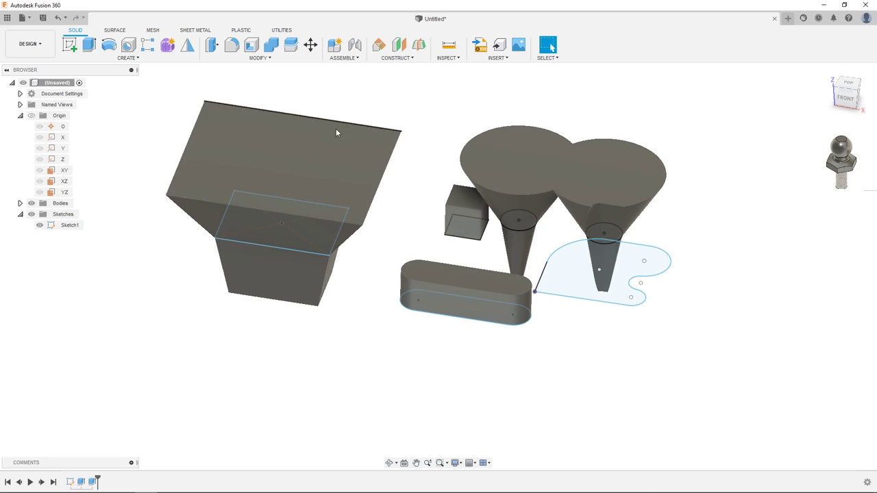
Preview a Thin Extrude of the curved outline at −30 mm with 1 mm walls
{"action": "left_click", "coordinate": [96, 46]}
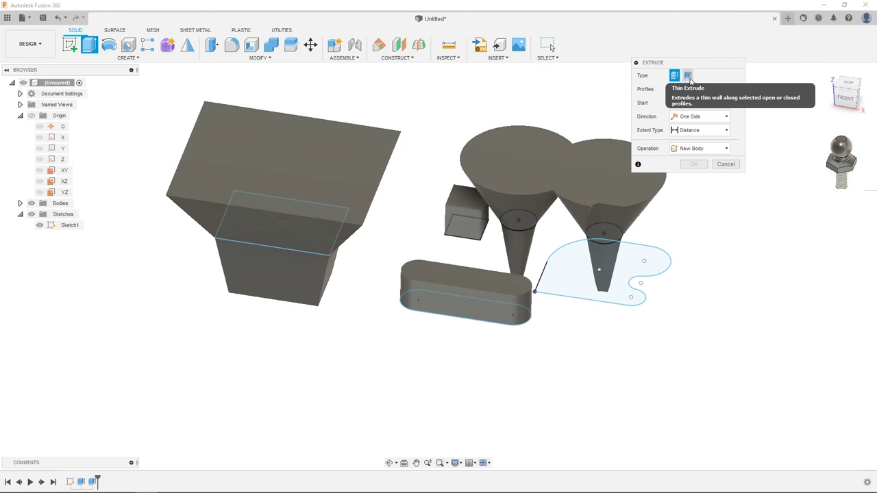
{"action": "left_click", "coordinate": [689, 78]}
{"action": "left_click_drag", "start_coordinate": [705, 65], "coordinate": [759, 61]}
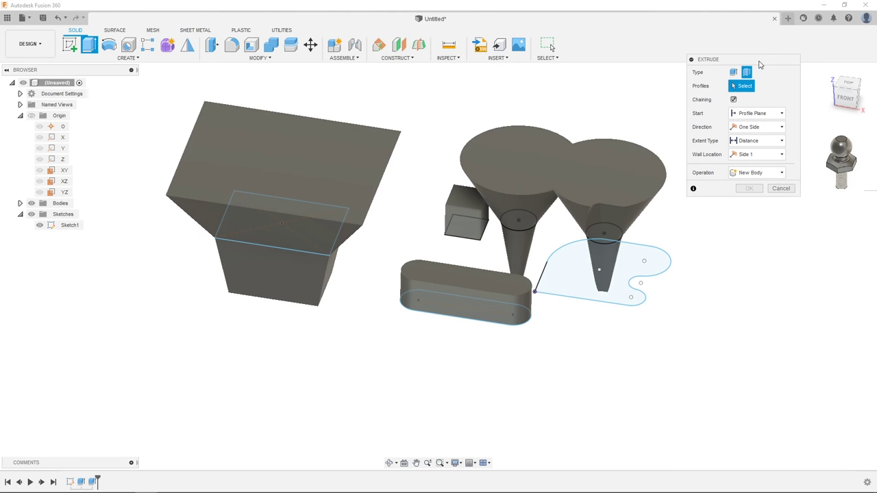
{"action": "left_click", "coordinate": [644, 251]}
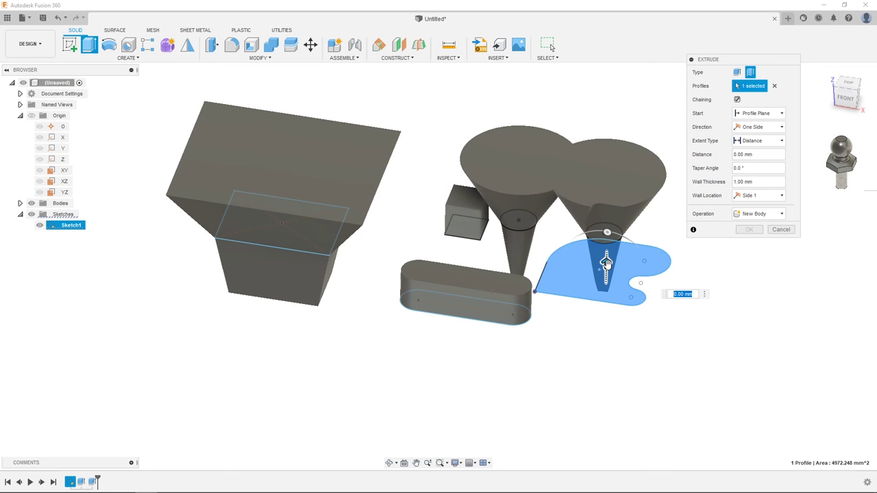
{"action": "left_click_drag", "start_coordinate": [606, 262], "coordinate": [607, 316]}
{"action": "middle_click_drag", "start_coordinate": [682, 302], "coordinate": [695, 231], "text": "shift"}
{"action": "scroll", "coordinate": [595, 225], "scroll_direction": "up", "scroll_amount": 3}
{"action": "mouse_move", "coordinate": [608, 206]}
{"action": "middle_mouse_down", "text": "shift"}
{"action": "mouse_move", "coordinate": [547, 151]}
{"action": "mouse_move", "coordinate": [492, 184]}
{"action": "mouse_move", "coordinate": [473, 249]}
{"action": "mouse_move", "coordinate": [485, 257]}
{"action": "mouse_move", "coordinate": [601, 231]}
{"action": "middle_mouse_up", "text": "shift"}
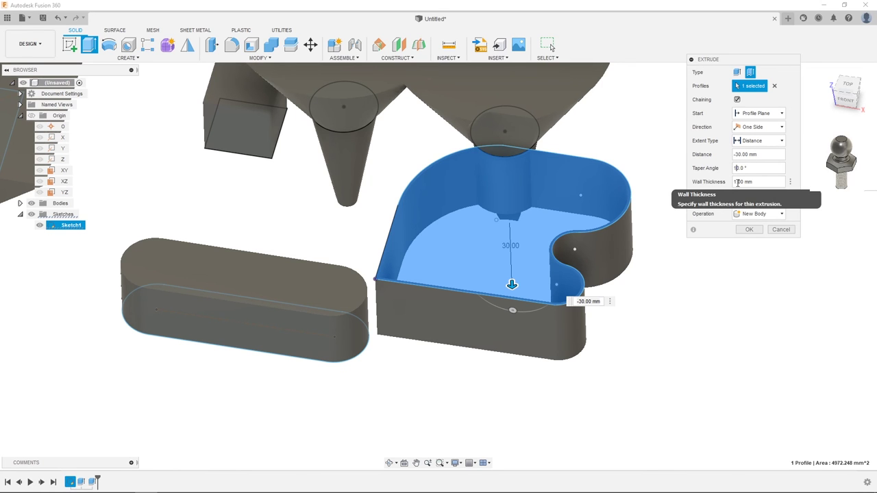
Apply a 10° taper, testing a flip to 30 mm and back to −30 mm
{"action": "key", "text": "Return"}
{"action": "middle_click_drag", "start_coordinate": [635, 298], "coordinate": [636, 264], "text": "shift"}
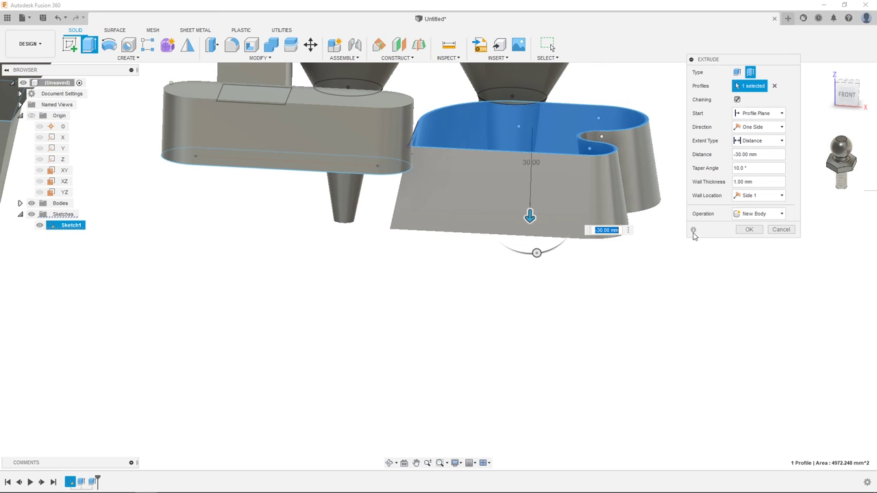
{"action": "mouse_move", "coordinate": [591, 190]}
{"action": "middle_mouse_down", "text": "shift"}
{"action": "mouse_move", "coordinate": [609, 304]}
{"action": "mouse_move", "coordinate": [647, 247]}
{"action": "middle_mouse_up", "text": "shift"}
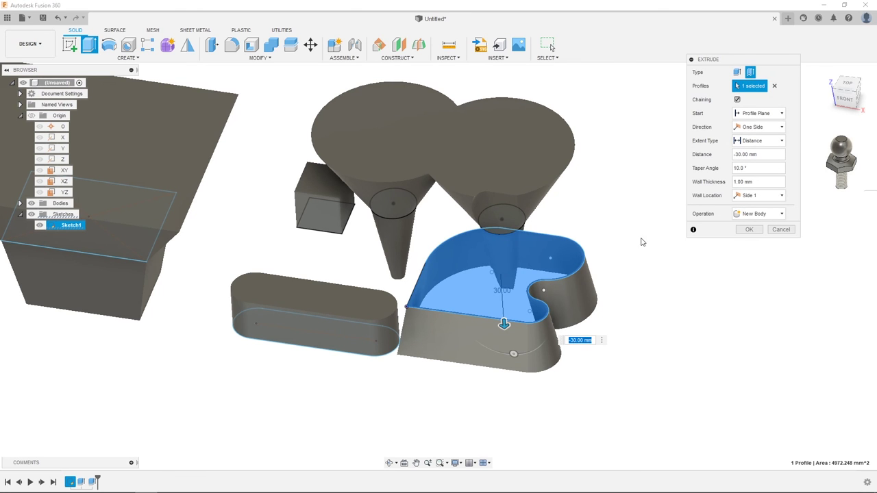
{"action": "left_click", "coordinate": [847, 101]}
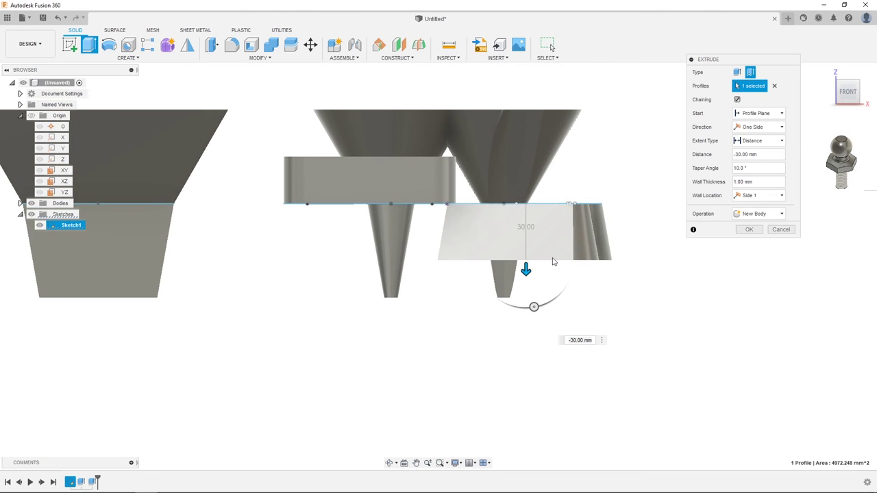
{"action": "left_click_drag", "start_coordinate": [526, 269], "coordinate": [546, 157]}
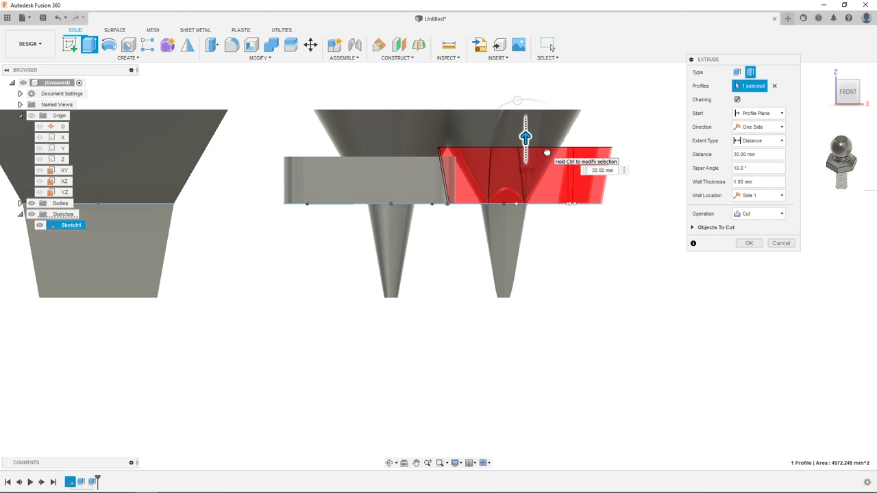
{"action": "left_click_drag", "start_coordinate": [546, 154], "coordinate": [526, 288]}
Deepen the thin extrusion to −40 mm with 10 mm walls and inspect the thicker shell
{"action": "mouse_move", "coordinate": [526, 288]}
{"action": "middle_mouse_down", "text": "shift"}
{"action": "mouse_move", "coordinate": [603, 286]}
{"action": "mouse_move", "coordinate": [626, 270]}
{"action": "mouse_move", "coordinate": [619, 294]}
{"action": "mouse_move", "coordinate": [649, 259]}
{"action": "mouse_move", "coordinate": [623, 290]}
{"action": "middle_mouse_up", "text": "shift"}
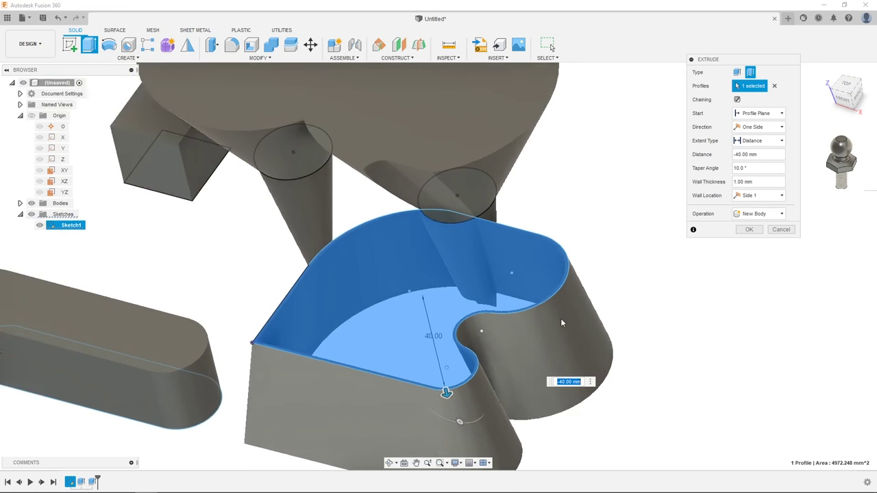
{"action": "scroll", "coordinate": [561, 318], "scroll_direction": "up", "scroll_amount": 3}
{"action": "scroll", "coordinate": [561, 318], "scroll_direction": "up", "scroll_amount": 2}
{"action": "scroll", "coordinate": [582, 304], "scroll_direction": "down", "scroll_amount": 2}
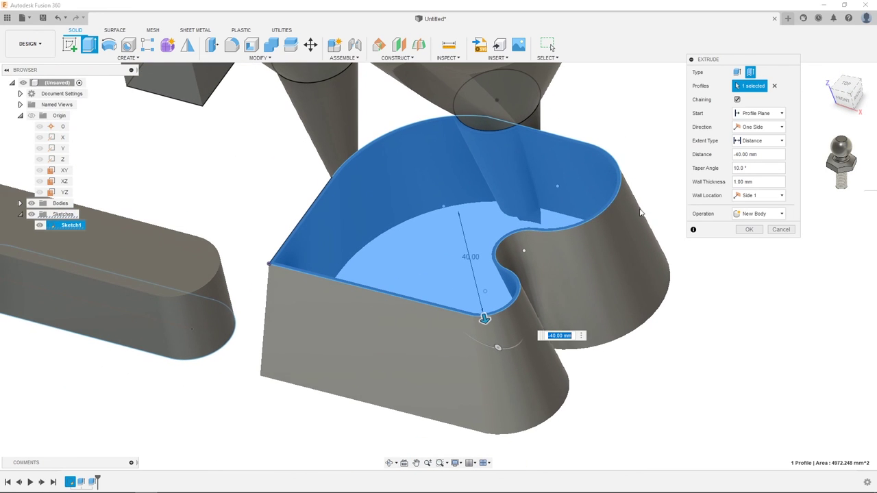
{"action": "middle_click_drag", "start_coordinate": [589, 287], "coordinate": [615, 255]}
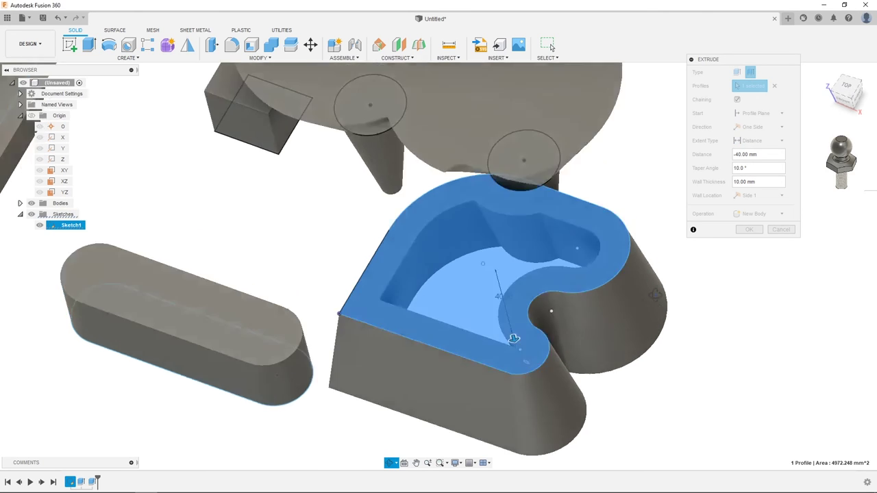
{"action": "mouse_move", "coordinate": [700, 220]}
{"action": "middle_mouse_down", "text": "shift"}
{"action": "mouse_move", "coordinate": [629, 239]}
{"action": "mouse_move", "coordinate": [665, 220]}
{"action": "mouse_move", "coordinate": [691, 235]}
{"action": "mouse_move", "coordinate": [664, 239]}
{"action": "mouse_move", "coordinate": [671, 255]}
{"action": "middle_mouse_up", "text": "shift"}
{"action": "scroll", "coordinate": [553, 308], "scroll_direction": "down", "scroll_amount": 2}
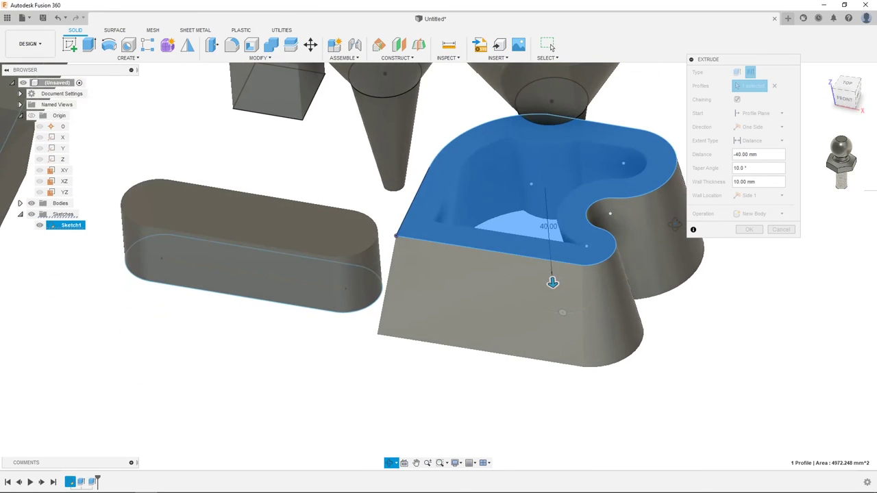
{"action": "scroll", "coordinate": [554, 281], "scroll_direction": "down", "scroll_amount": 2}
{"action": "scroll", "coordinate": [582, 298], "scroll_direction": "up", "scroll_amount": 1}
{"action": "scroll", "coordinate": [568, 308], "scroll_direction": "up", "scroll_amount": 1}
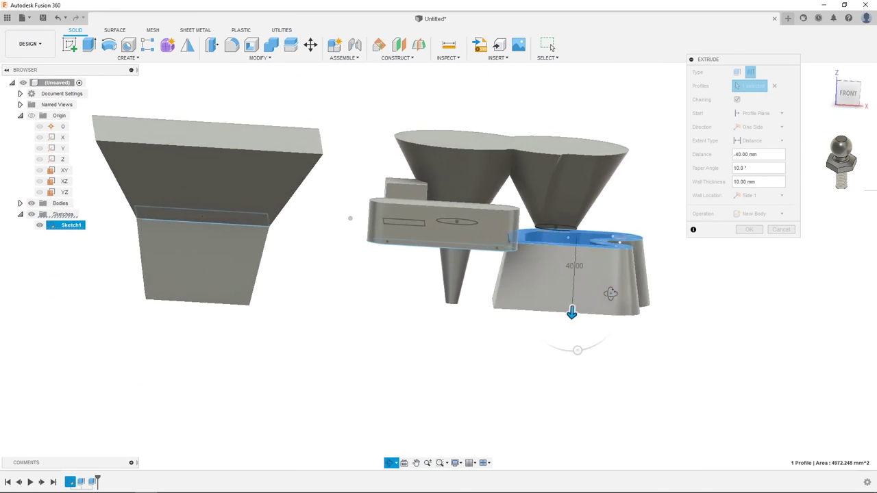
{"action": "middle_click_drag", "start_coordinate": [593, 318], "coordinate": [606, 305], "text": "shift"}
{"action": "middle_click_drag", "start_coordinate": [630, 255], "coordinate": [644, 253], "text": "shift"}
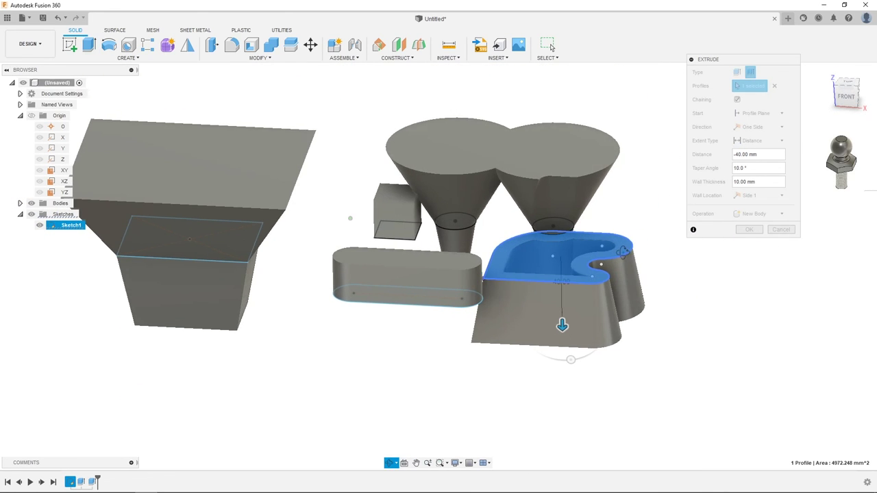
Create the tapered 10 mm-walled shell as a new body and look around the finished solids
{"action": "left_click", "coordinate": [750, 232]}
{"action": "mouse_move", "coordinate": [705, 239]}
{"action": "middle_mouse_down", "text": "shift"}
{"action": "mouse_move", "coordinate": [719, 114]}
{"action": "mouse_move", "coordinate": [711, 118]}
{"action": "mouse_move", "coordinate": [750, 193]}
{"action": "mouse_move", "coordinate": [724, 209]}
{"action": "mouse_move", "coordinate": [724, 181]}
{"action": "mouse_move", "coordinate": [758, 212]}
{"action": "mouse_move", "coordinate": [756, 205]}
{"action": "mouse_move", "coordinate": [728, 239]}
{"action": "mouse_move", "coordinate": [719, 201]}
{"action": "mouse_move", "coordinate": [709, 231]}
{"action": "middle_mouse_up", "text": "shift"}
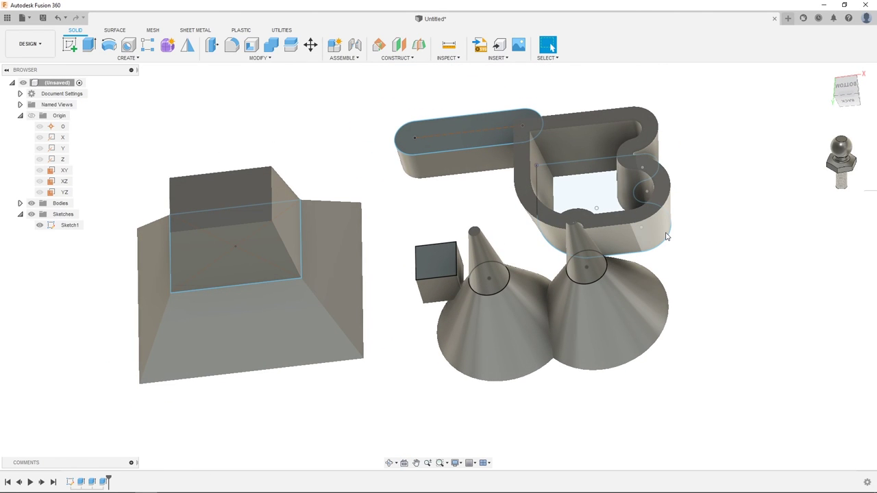
{"action": "mouse_move", "coordinate": [669, 261]}
{"action": "middle_mouse_down", "text": "shift"}
{"action": "mouse_move", "coordinate": [720, 266]}
{"action": "mouse_move", "coordinate": [715, 272]}
{"action": "mouse_move", "coordinate": [719, 245]}
{"action": "mouse_move", "coordinate": [669, 269]}
{"action": "mouse_move", "coordinate": [683, 268]}
{"action": "middle_mouse_up", "text": "shift"}
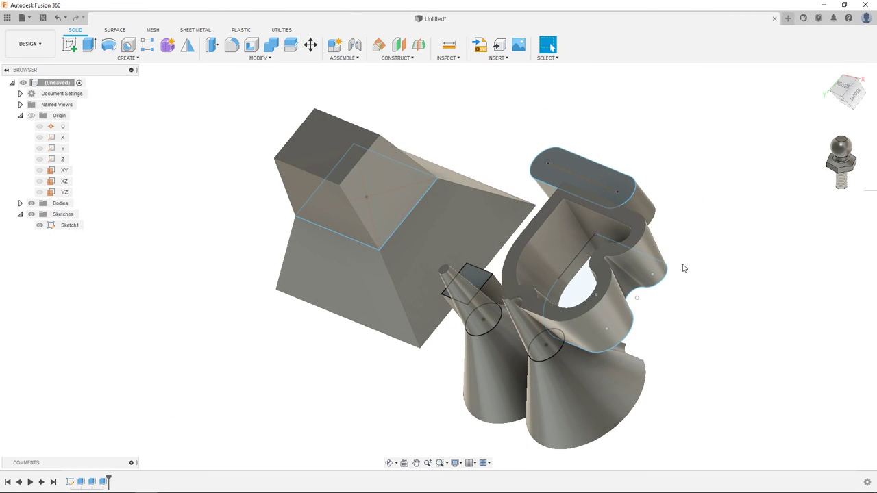
{"action": "middle_click_drag", "start_coordinate": [684, 260], "coordinate": [709, 259], "text": "shift"}
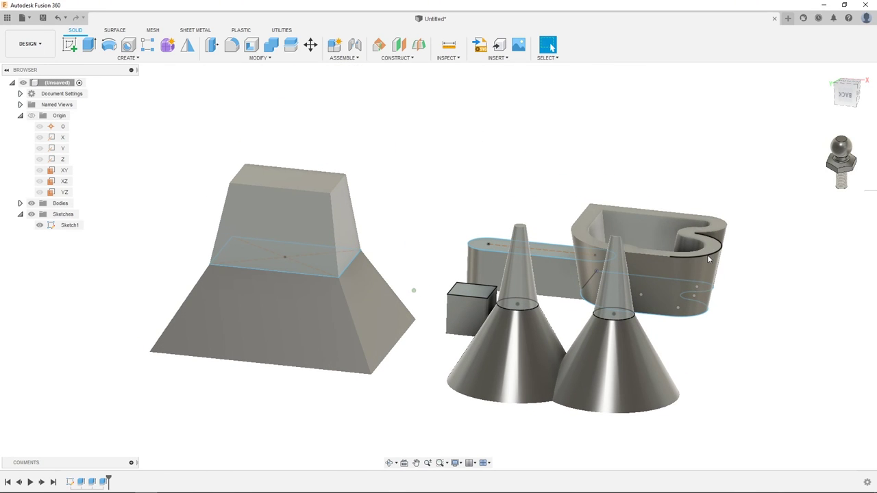
{"action": "middle_click_drag", "start_coordinate": [114, 208], "coordinate": [158, 190]}
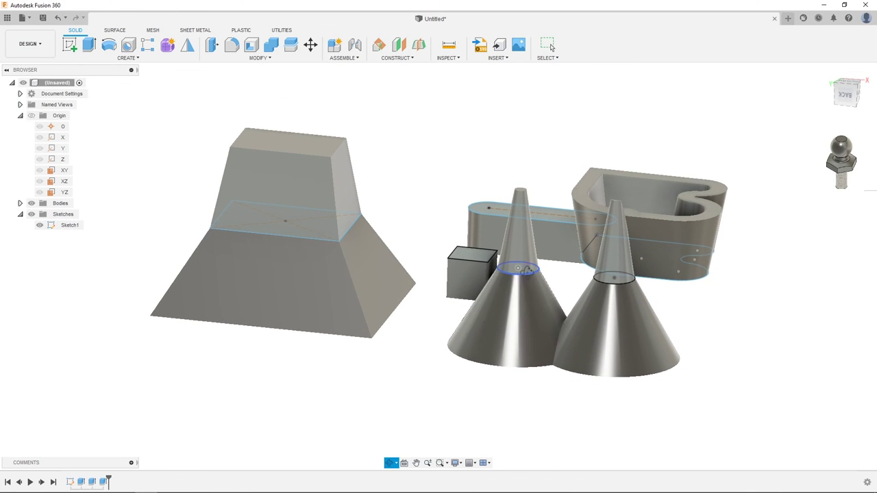
{"action": "middle_click_drag", "start_coordinate": [515, 272], "coordinate": [544, 221], "text": "shift"}
{"action": "left_click", "coordinate": [543, 198]}
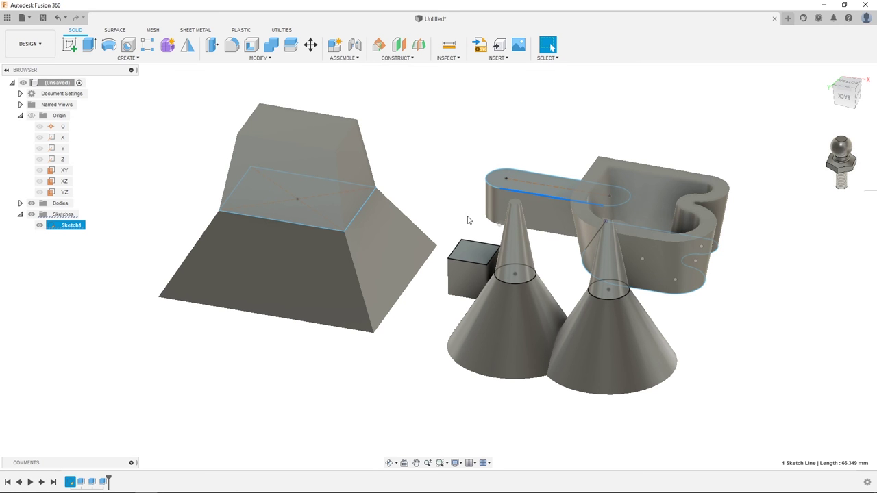
{"action": "key", "text": "Escape"}
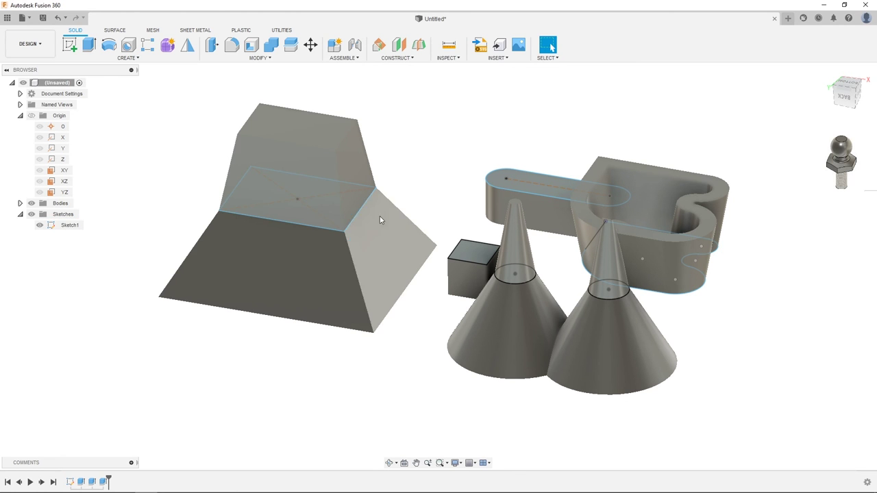
{"action": "mouse_move", "coordinate": [440, 184]}
{"action": "middle_mouse_down", "text": "shift"}
{"action": "mouse_move", "coordinate": [456, 162]}
{"action": "mouse_move", "coordinate": [446, 184]}
{"action": "middle_mouse_up", "text": "shift"}
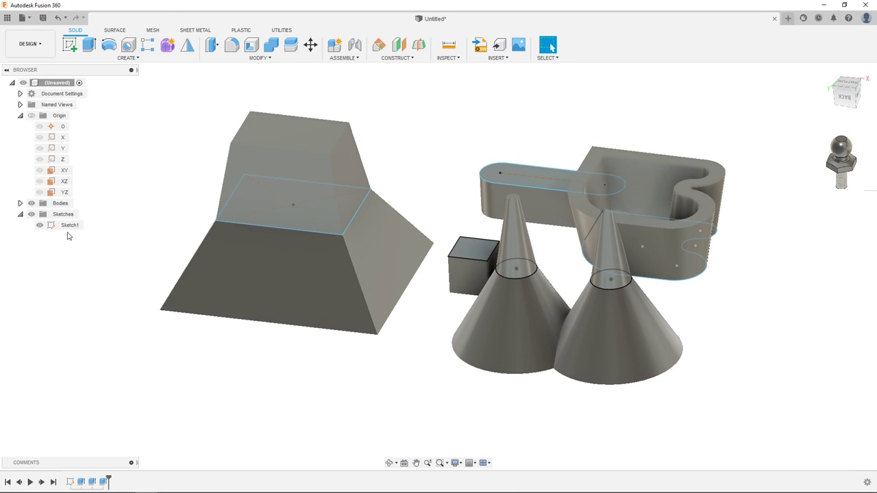